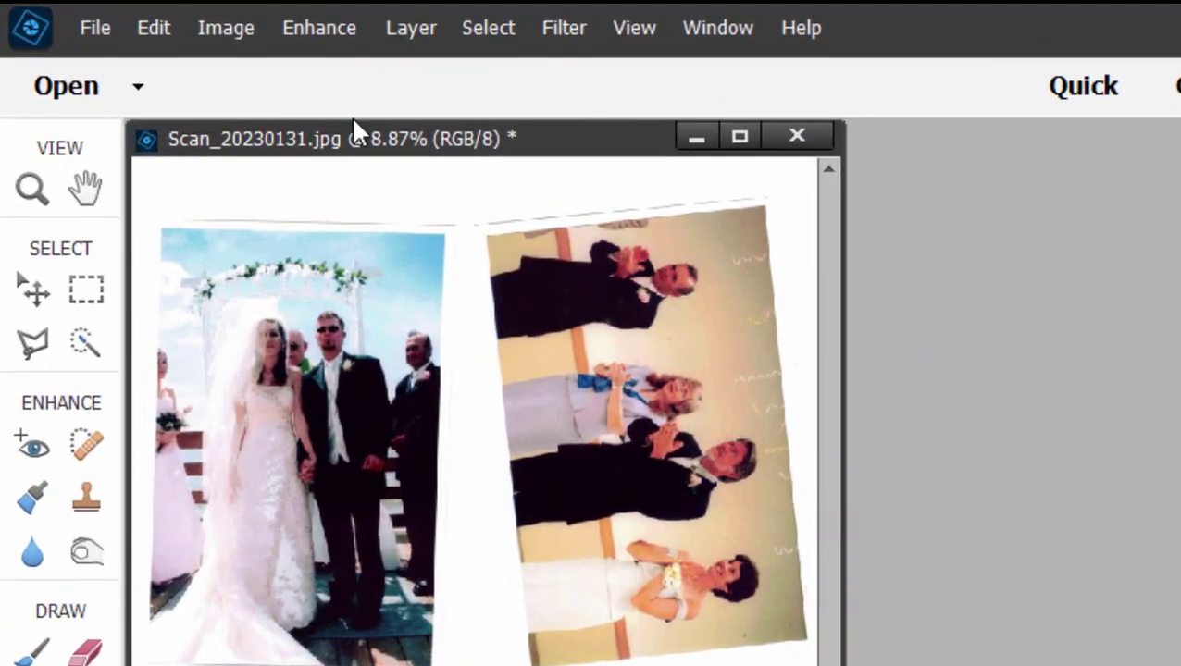
Step: Divide the scan into copies 2–4, drag the windows apart, and bring sideways copy 2 forward
click(111, 13)
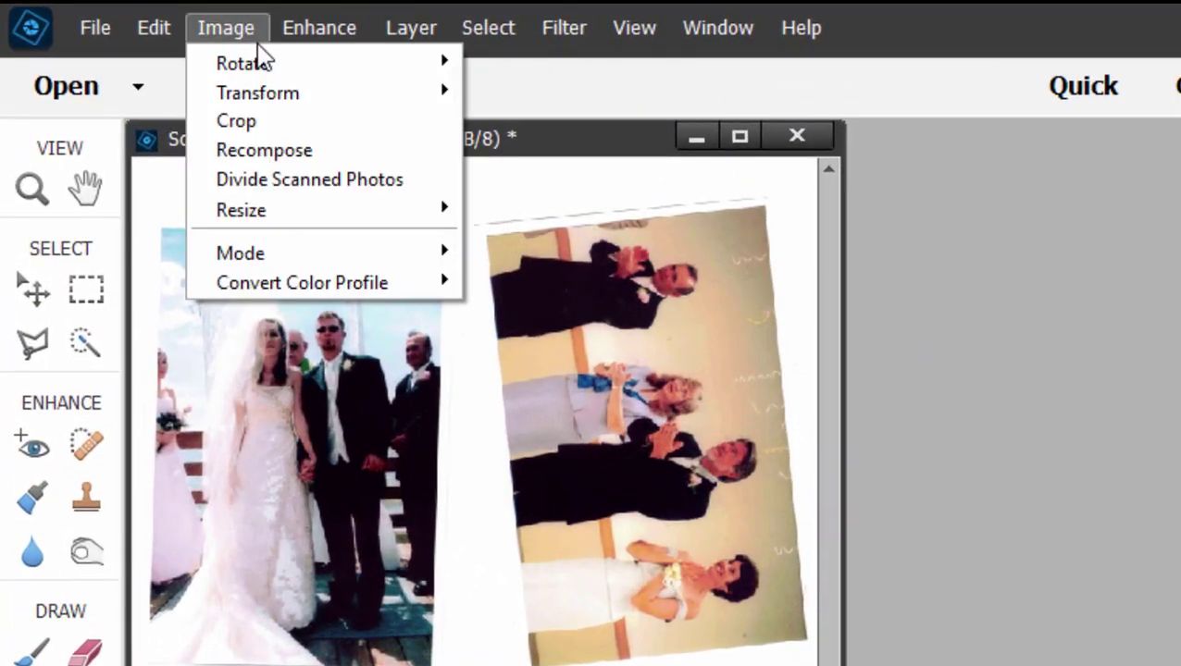
click(262, 180)
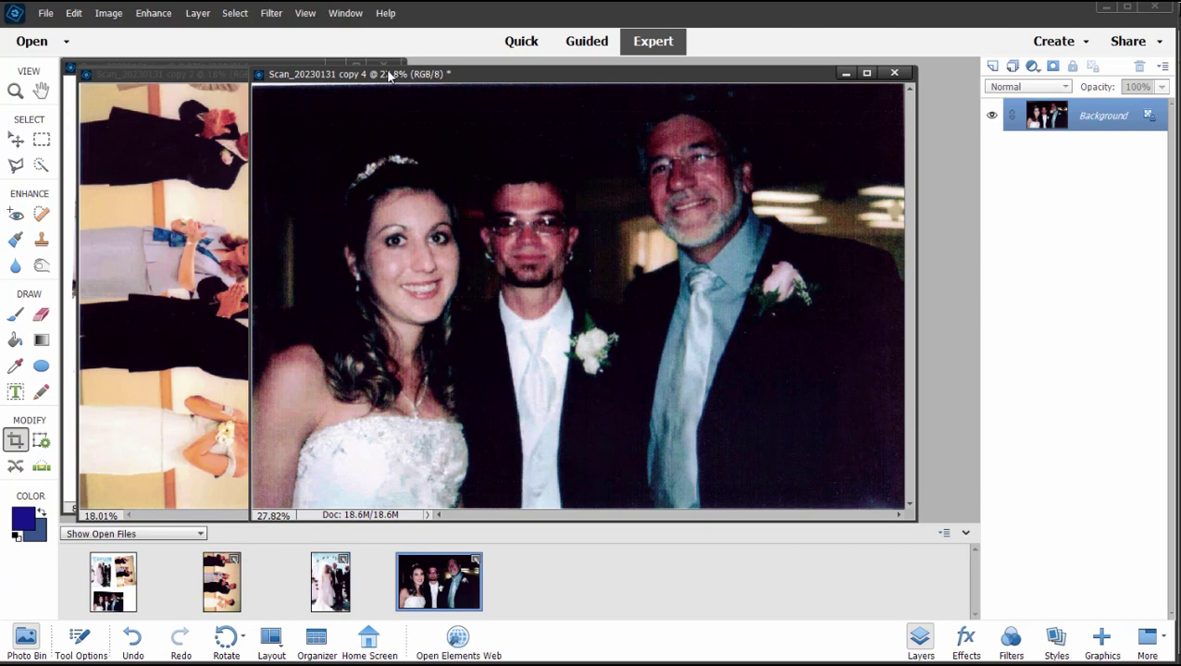
click(203, 81)
drag(204, 81, 516, 82)
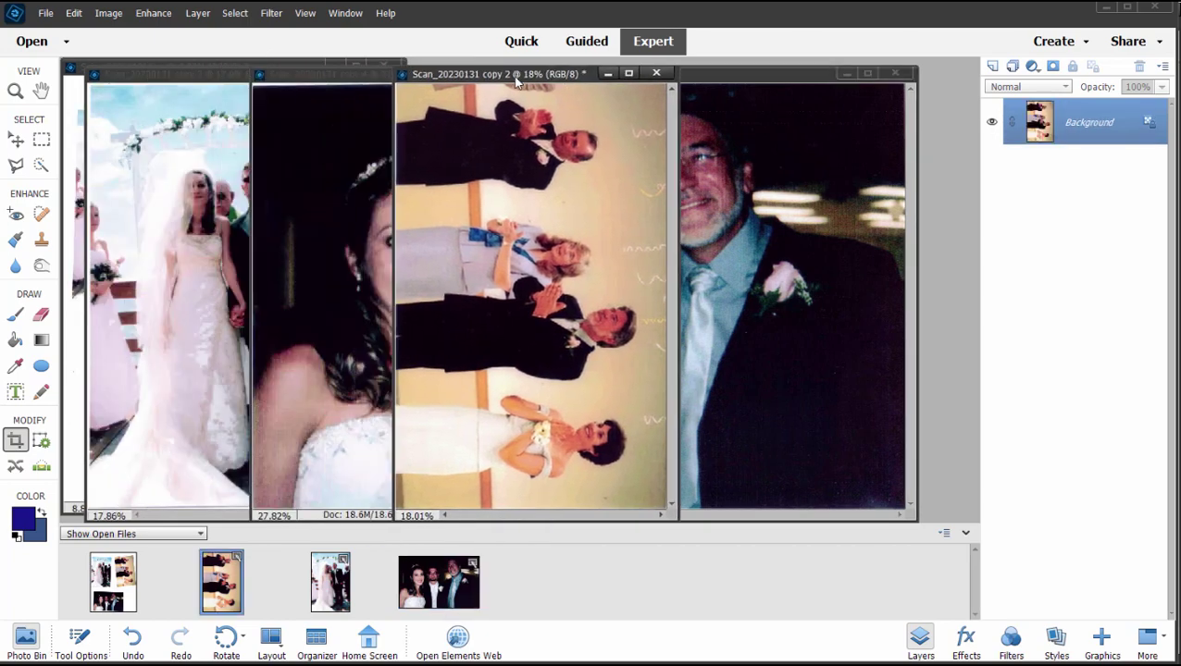
click(158, 81)
drag(157, 82, 564, 77)
click(451, 76)
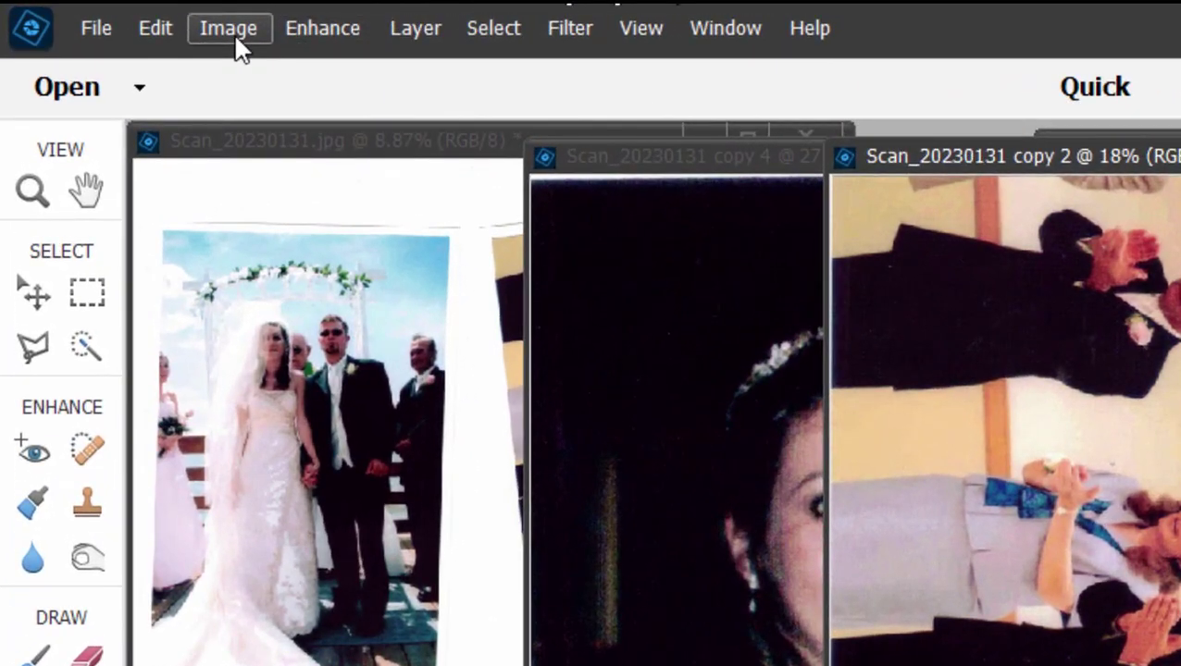
Step: Rotate the copy 2 group photo 90° left so it stands upright
click(233, 33)
mouse_move(236, 64)
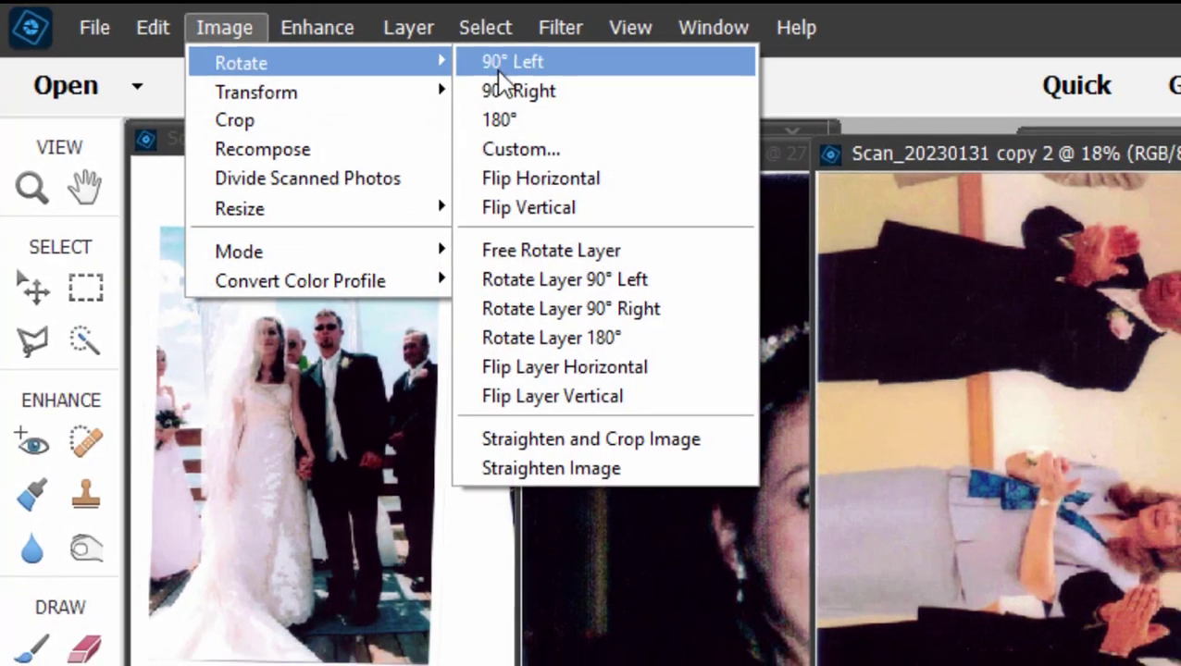
click(507, 65)
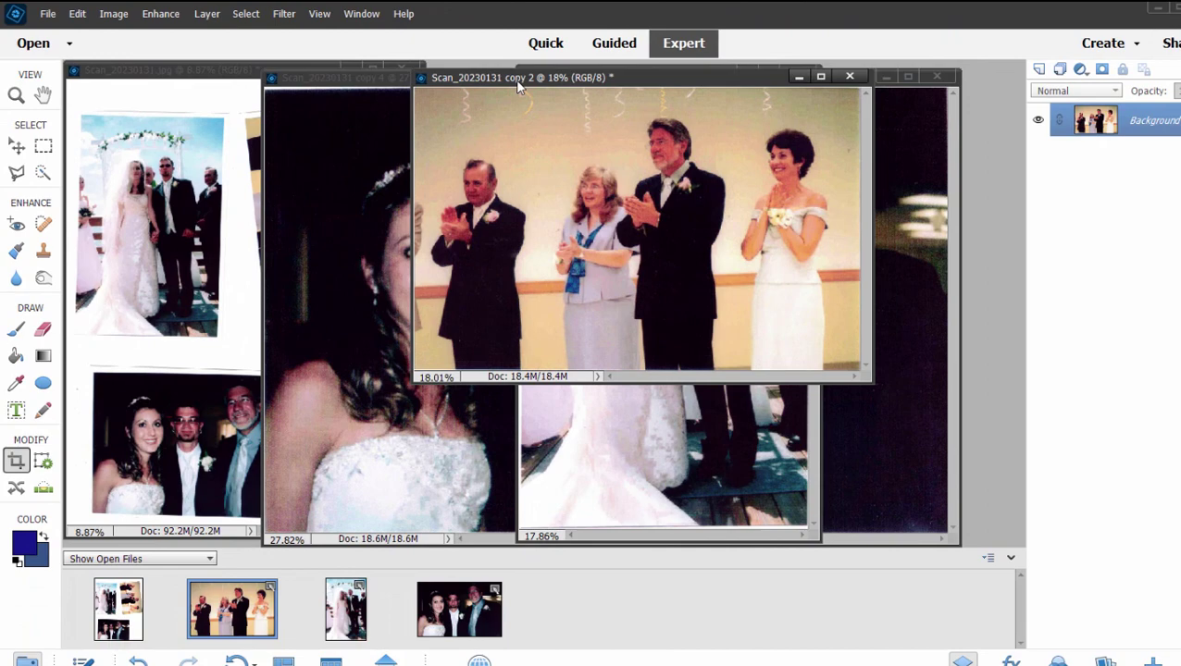
Step: Move the photo window to the top left, enlarge it, and adjust the zoom to fit
drag(490, 83, 295, 154)
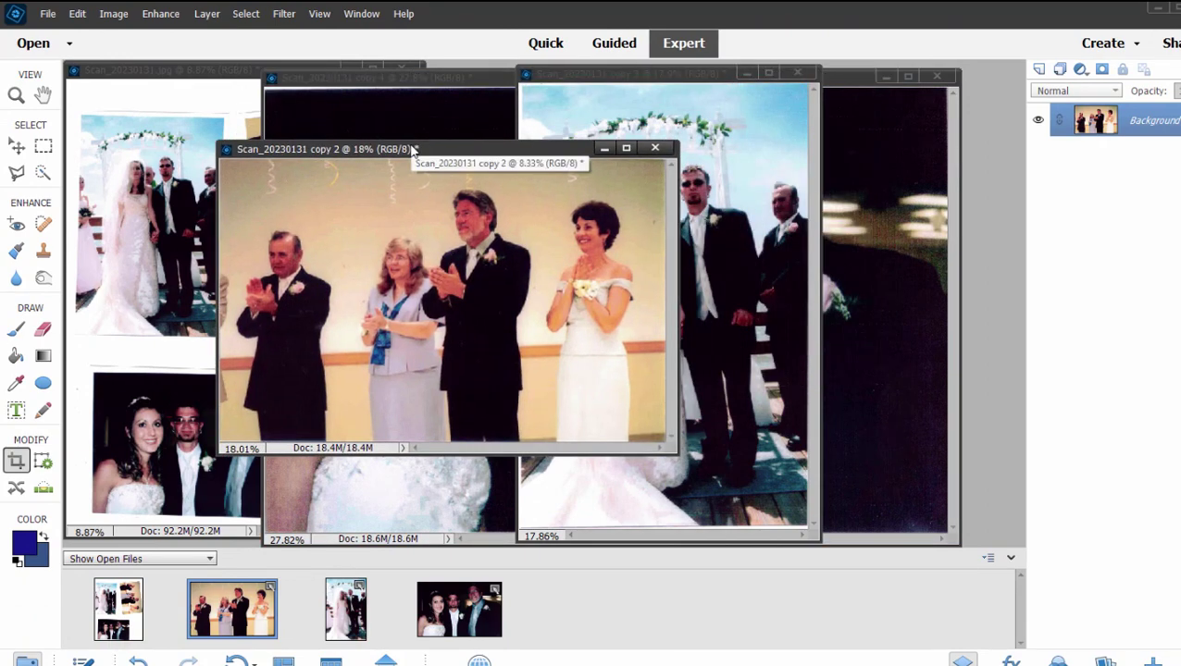
drag(412, 149, 288, 70)
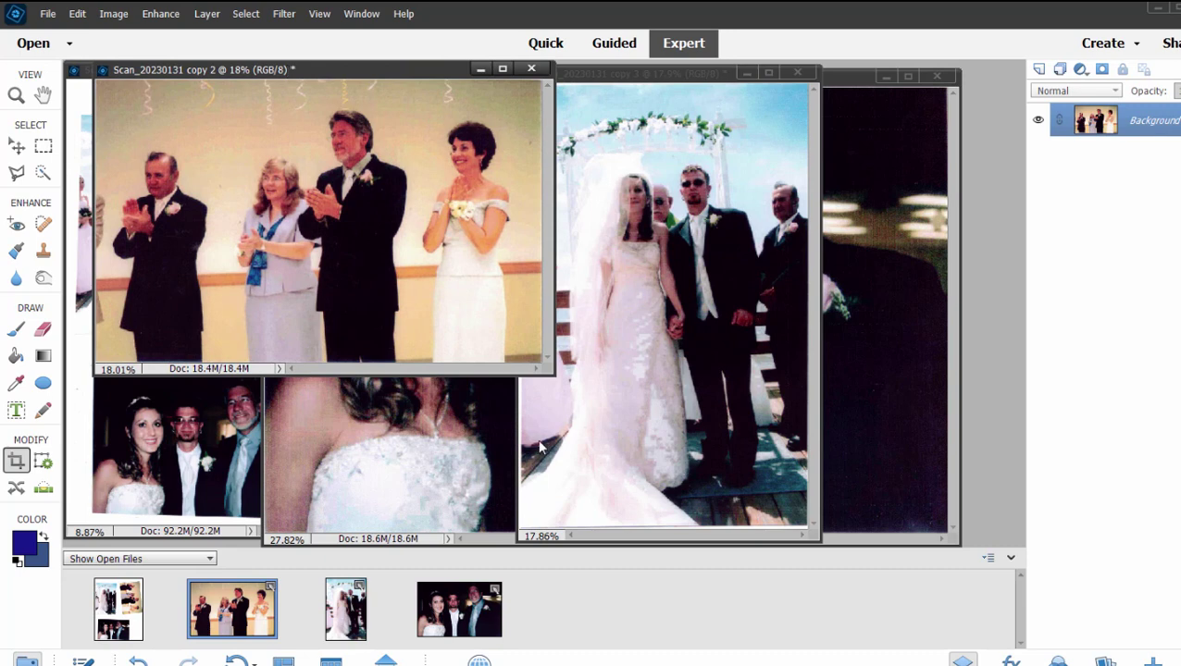
drag(552, 375, 902, 546)
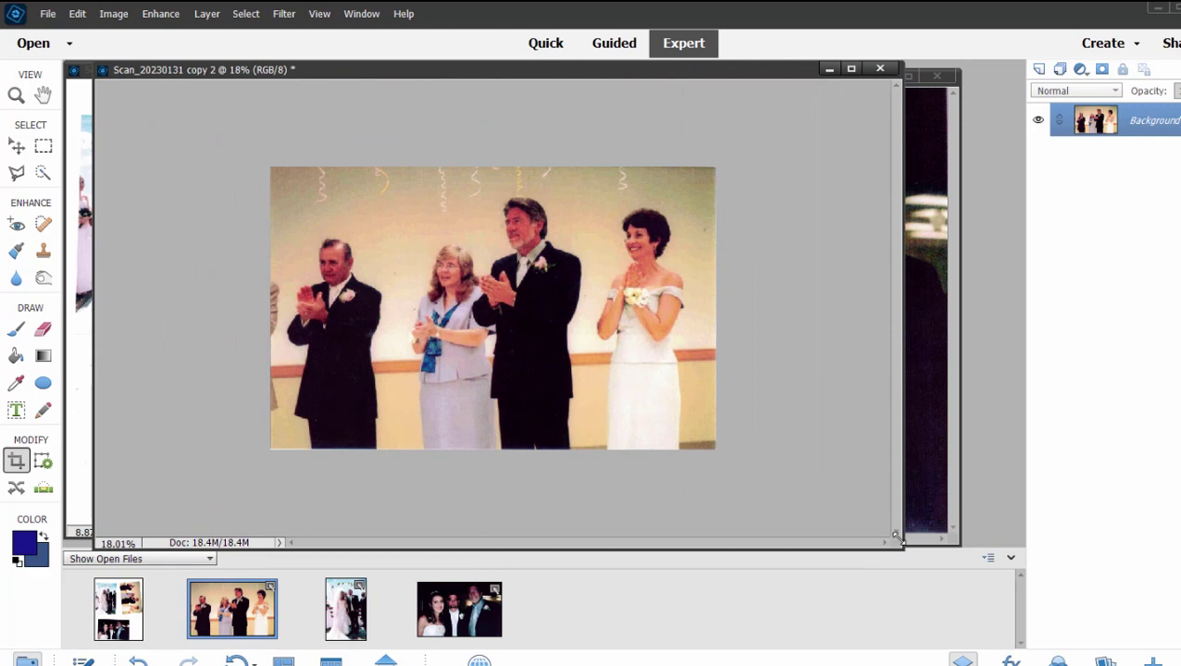
key(ctrl+0)
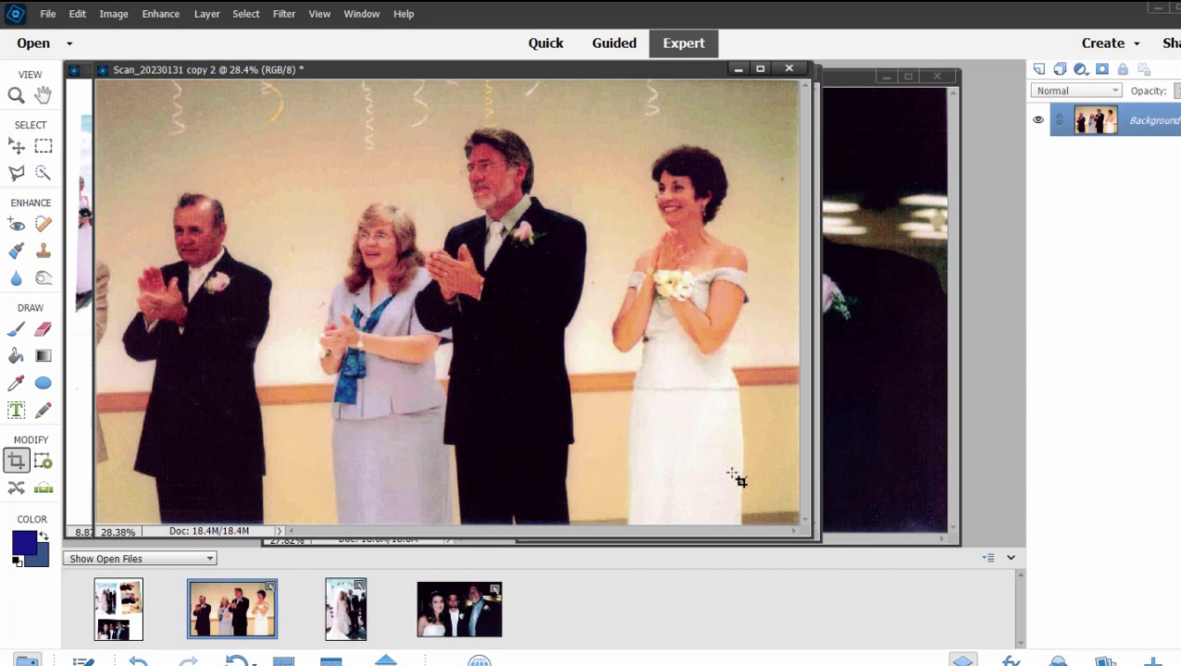
key(ctrl+minus)
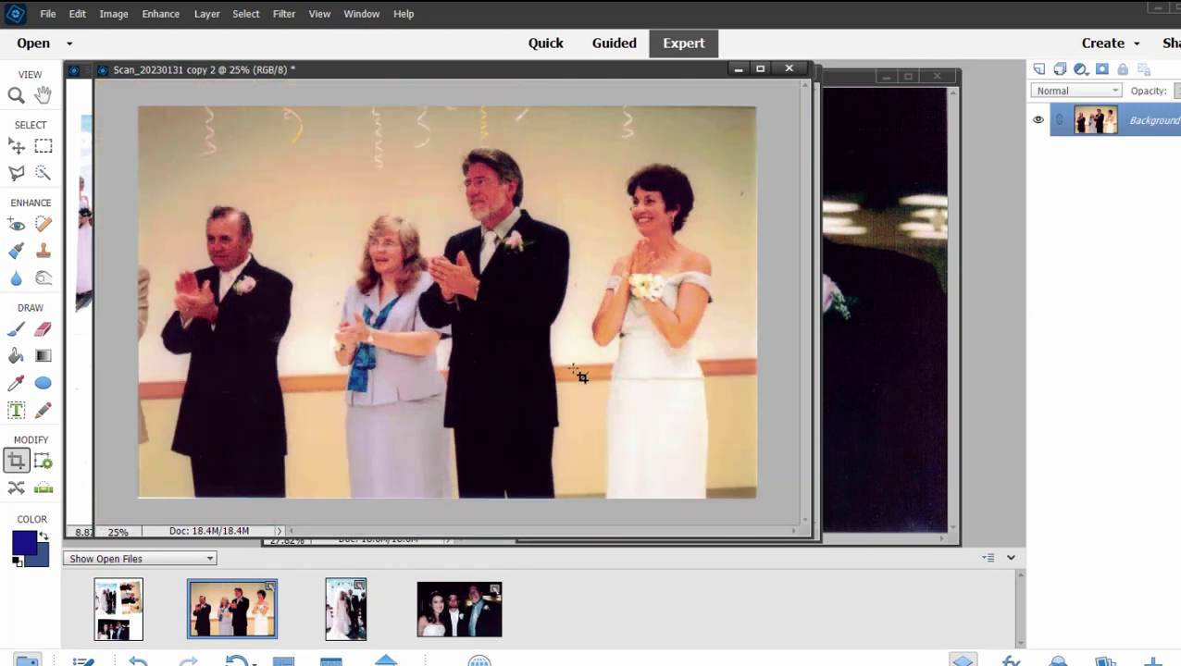
key(ctrl+plus)
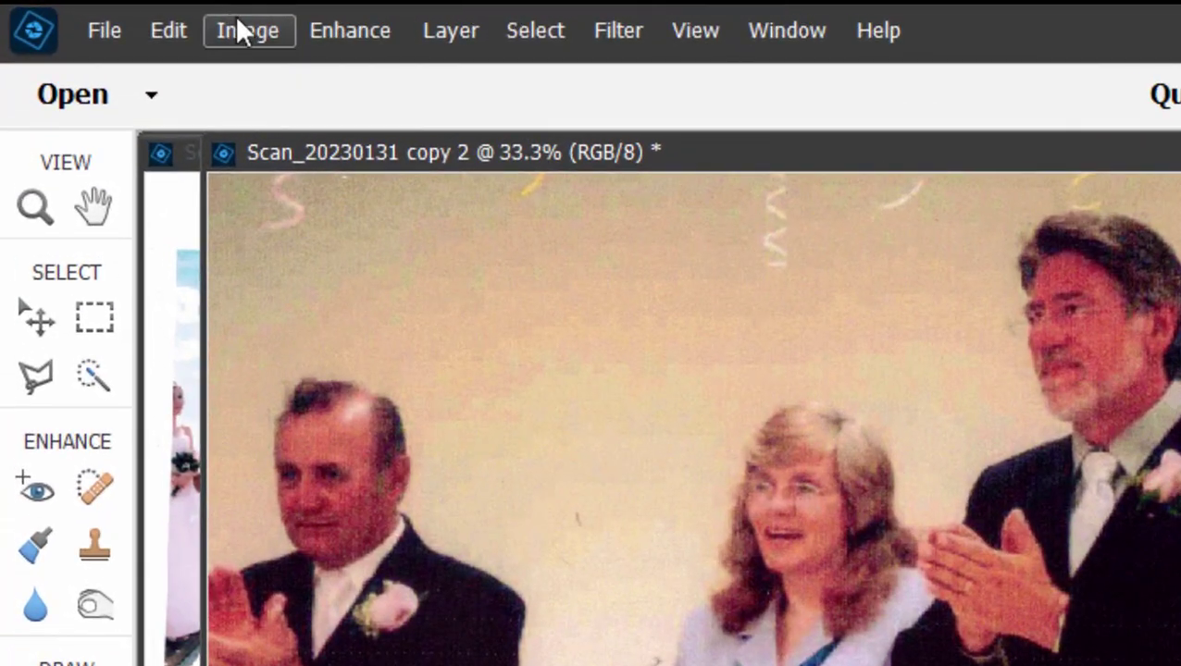
Step: In Image Size, change the resolution from 600 to 150 pixels per inch
click(223, 21)
click(229, 23)
click(230, 22)
mouse_move(424, 231)
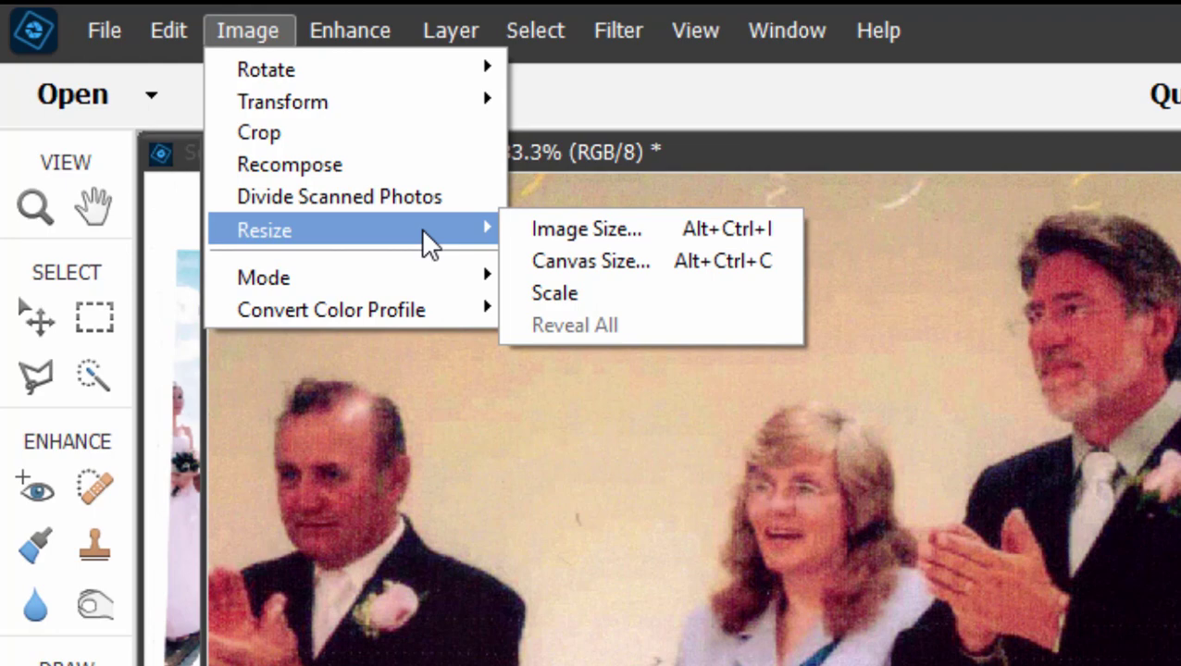
click(638, 232)
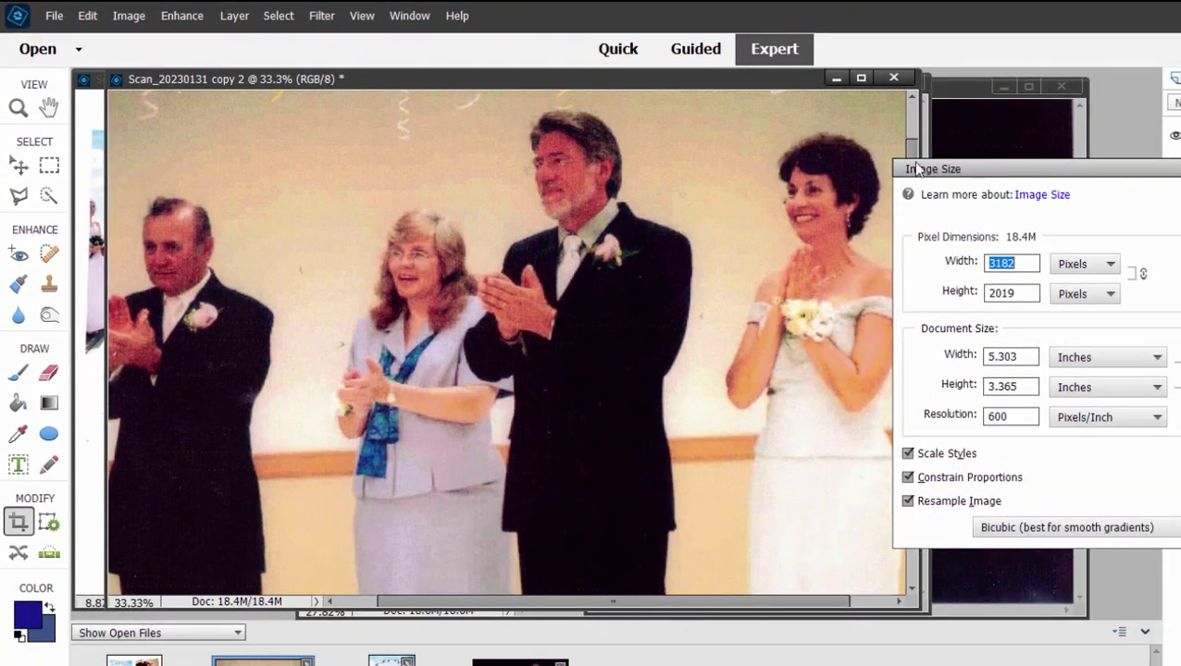
drag(916, 169, 383, 148)
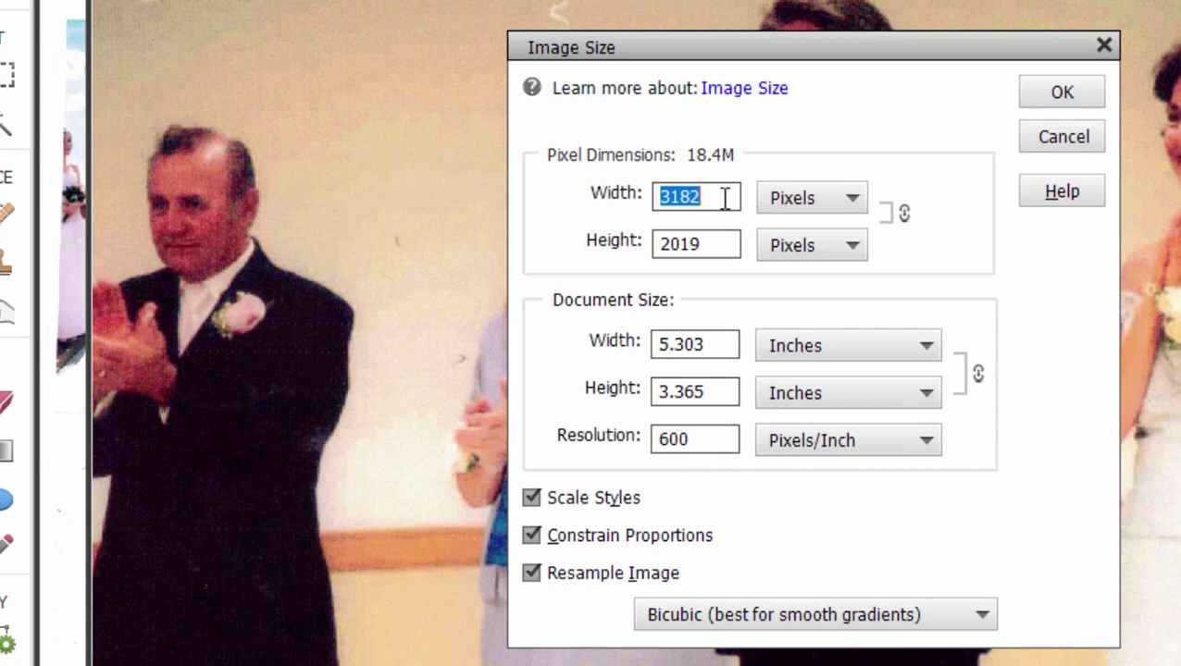
key(Tab)
key(Tab)
key(Tab)
key(Tab)
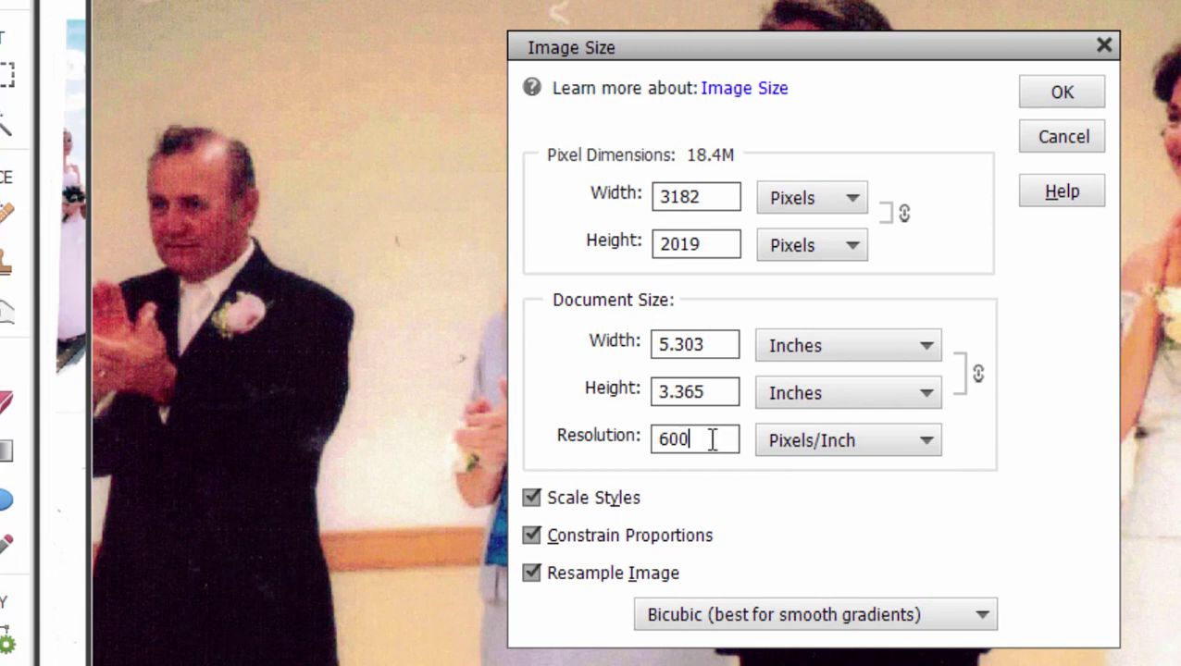
drag(712, 439, 646, 429)
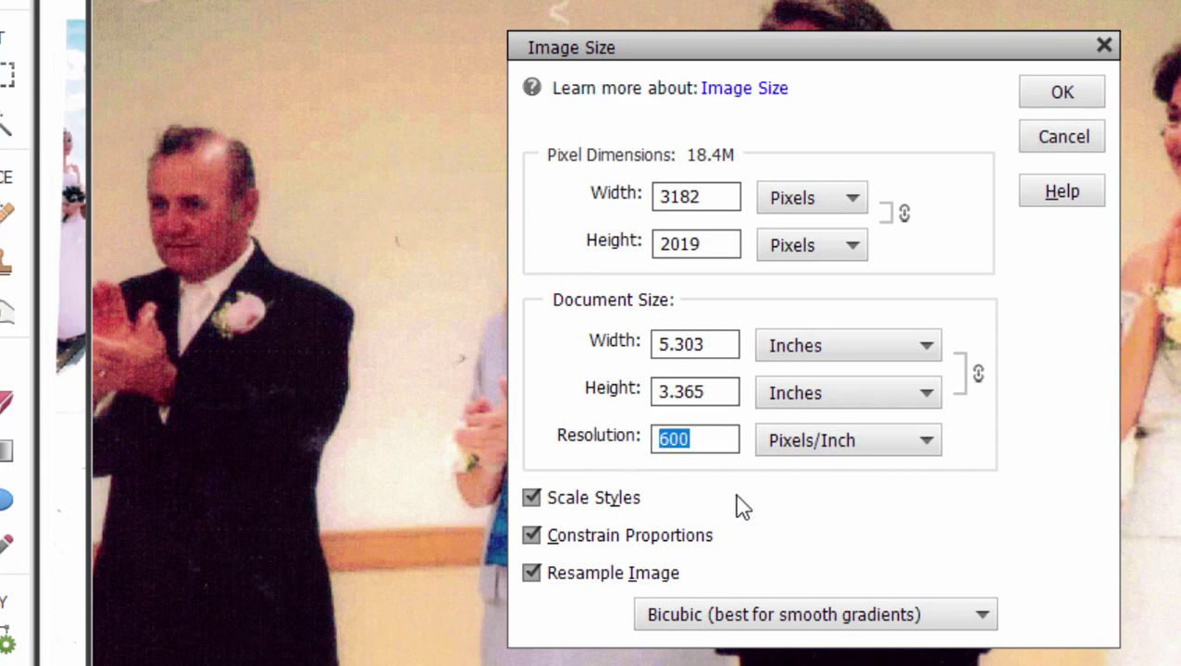
text(150)
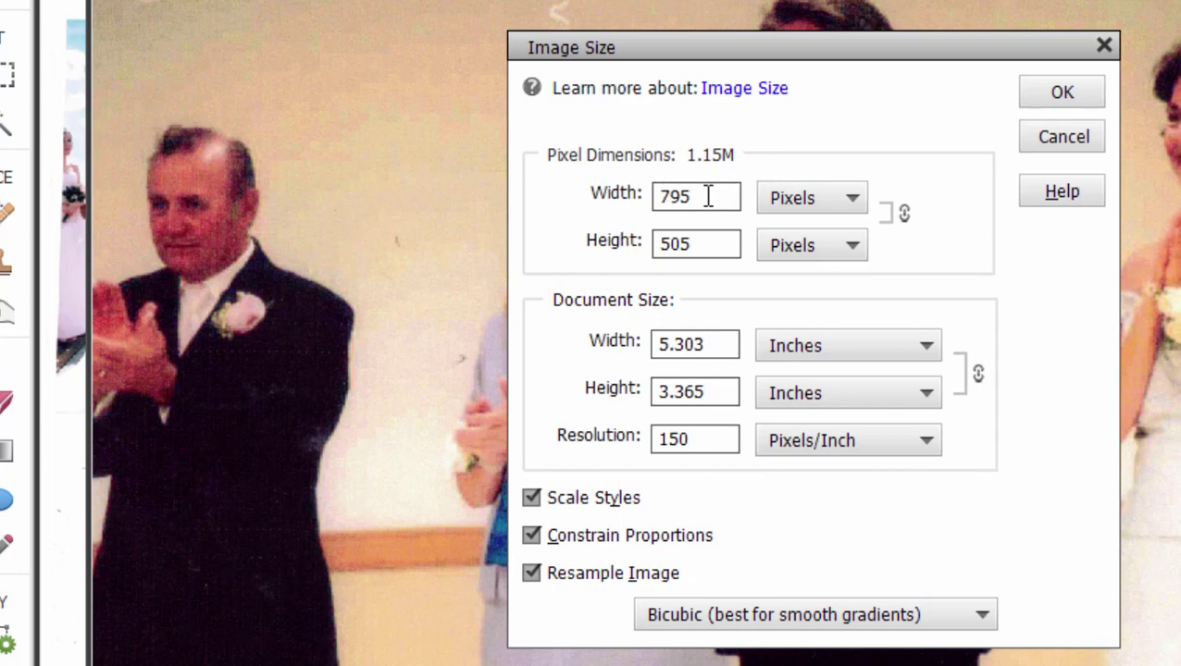
Step: Set the width to 2500 pixels with Bicubic Sharper resampling and apply the resize
drag(694, 195, 523, 208)
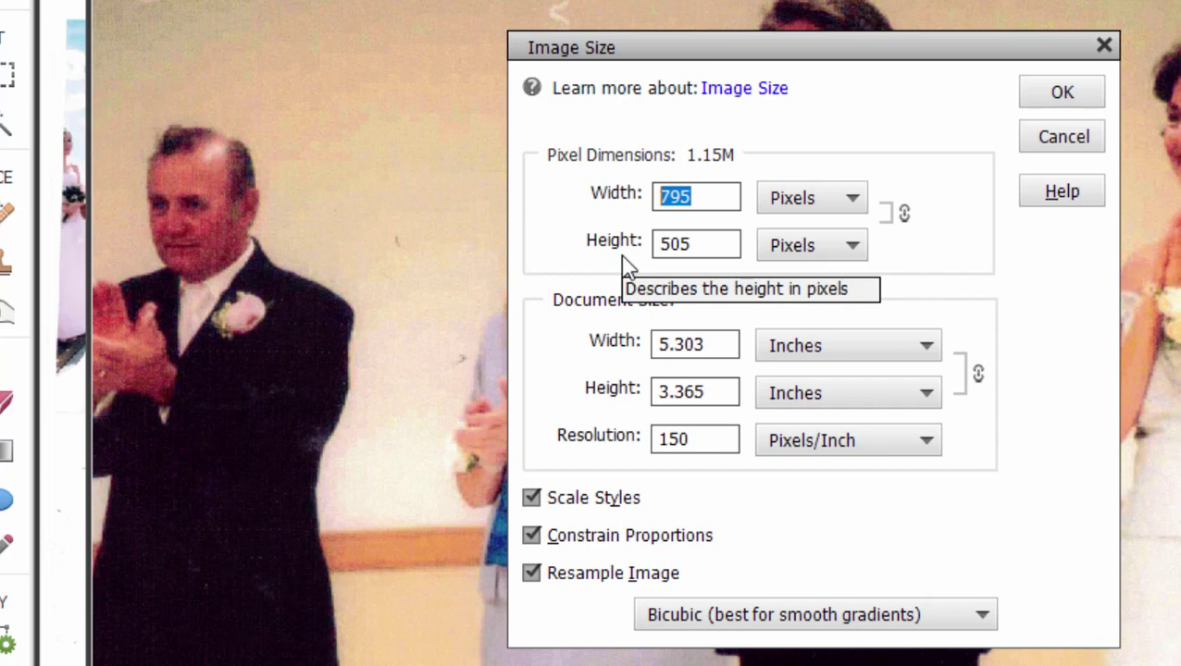
text(25000)
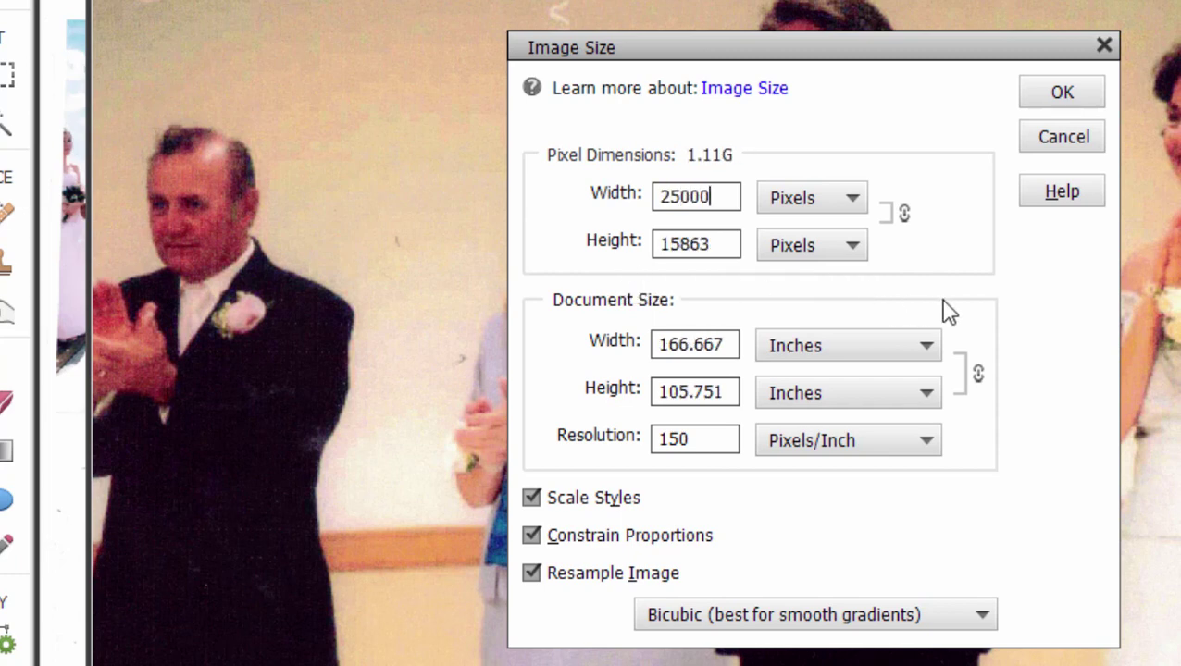
key(BackSpace)
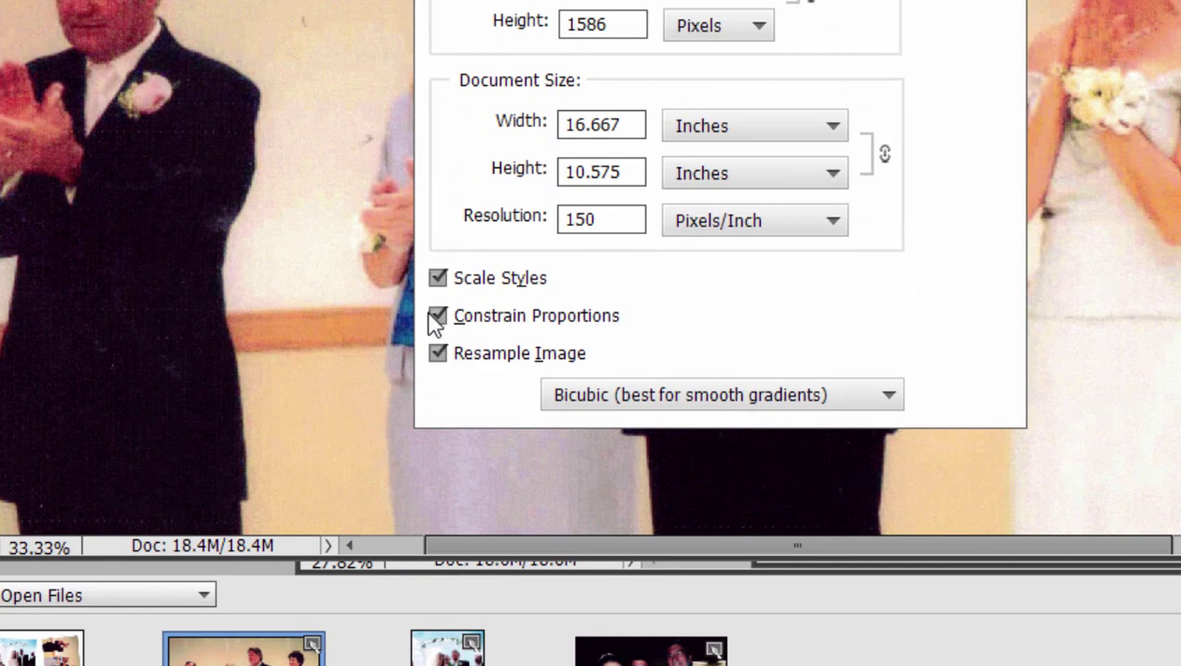
click(867, 397)
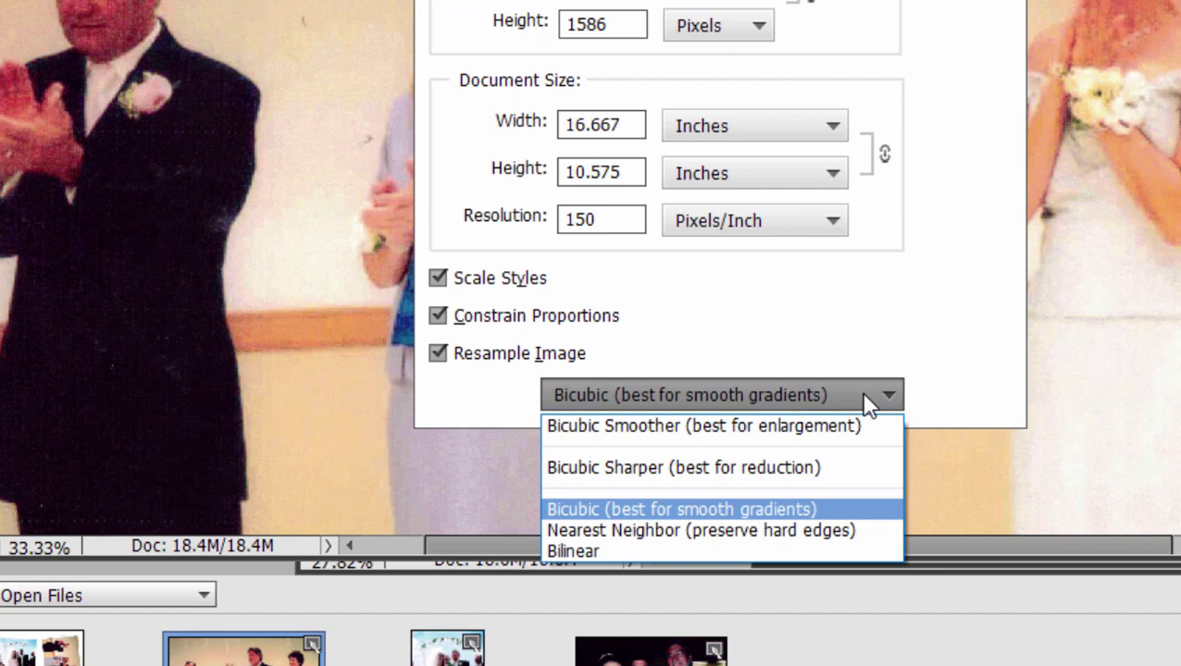
click(818, 468)
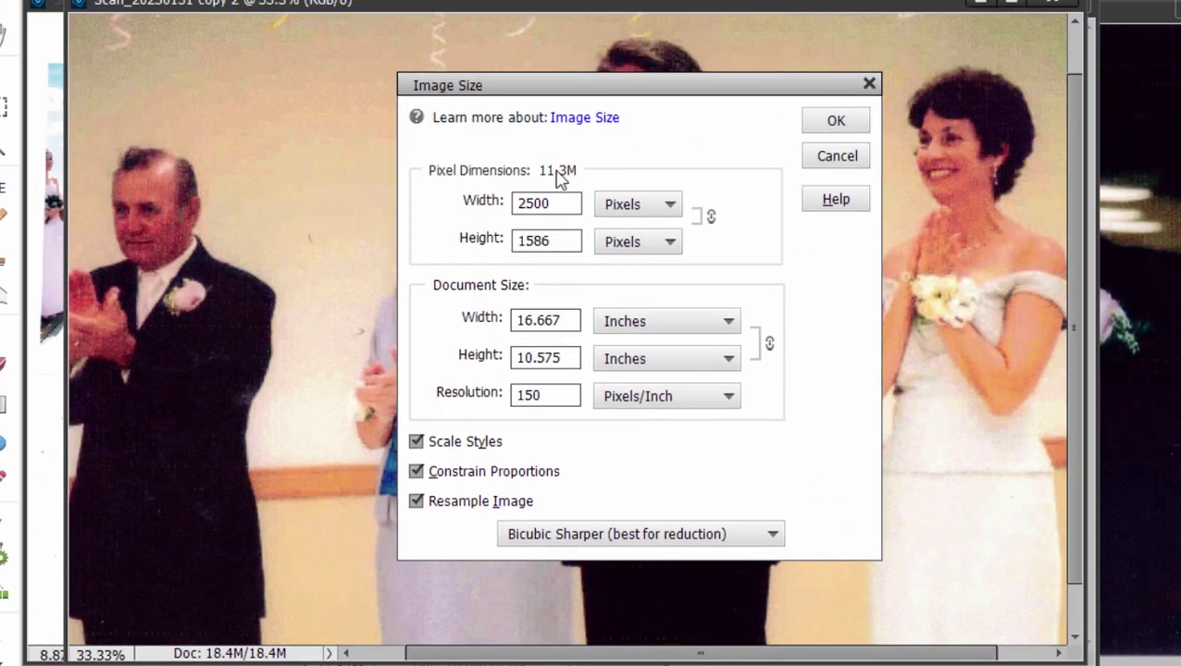
click(820, 128)
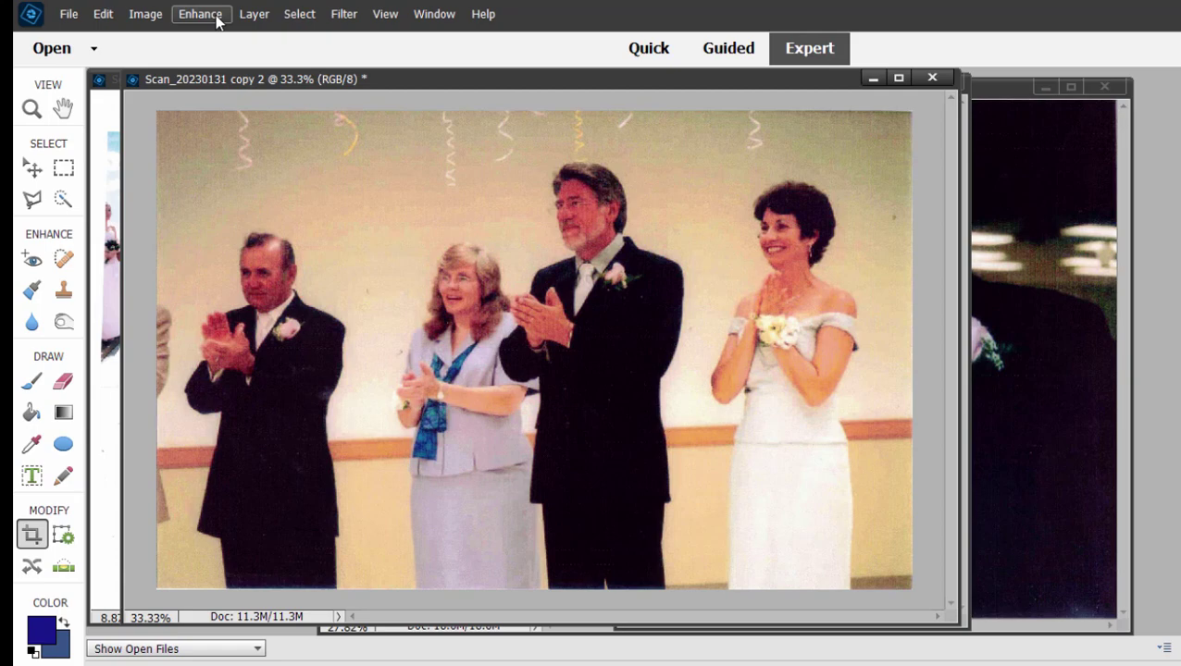
Step: Apply Enhance > Auto Smart Fix to the four-person group photo
click(217, 18)
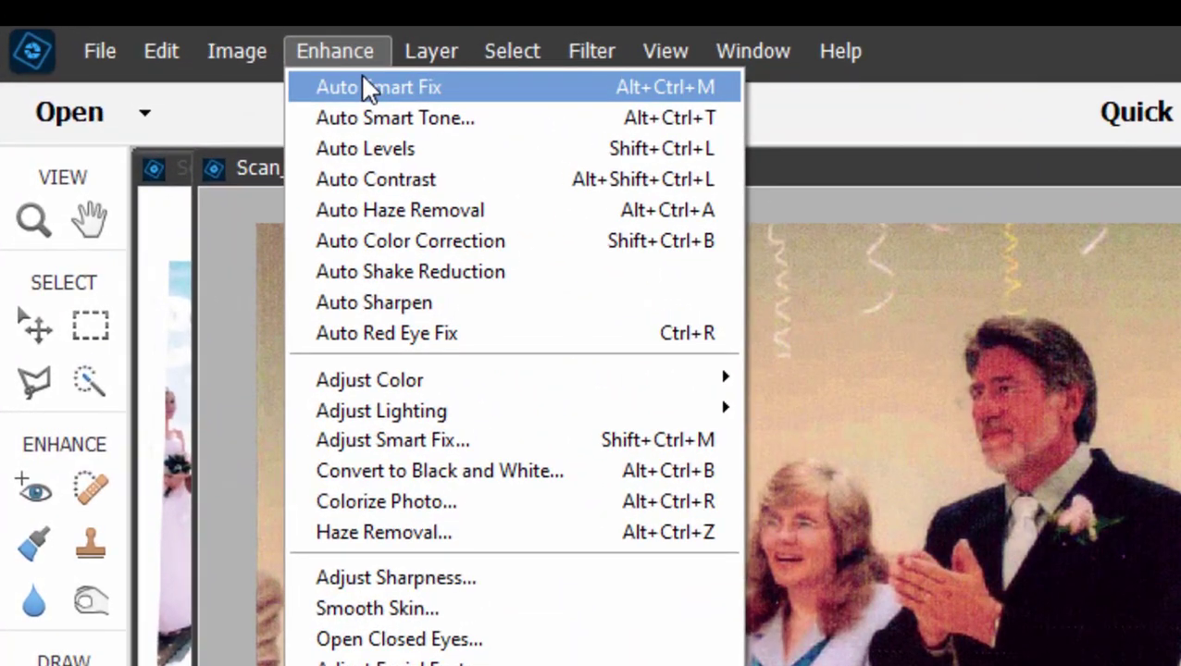
click(367, 88)
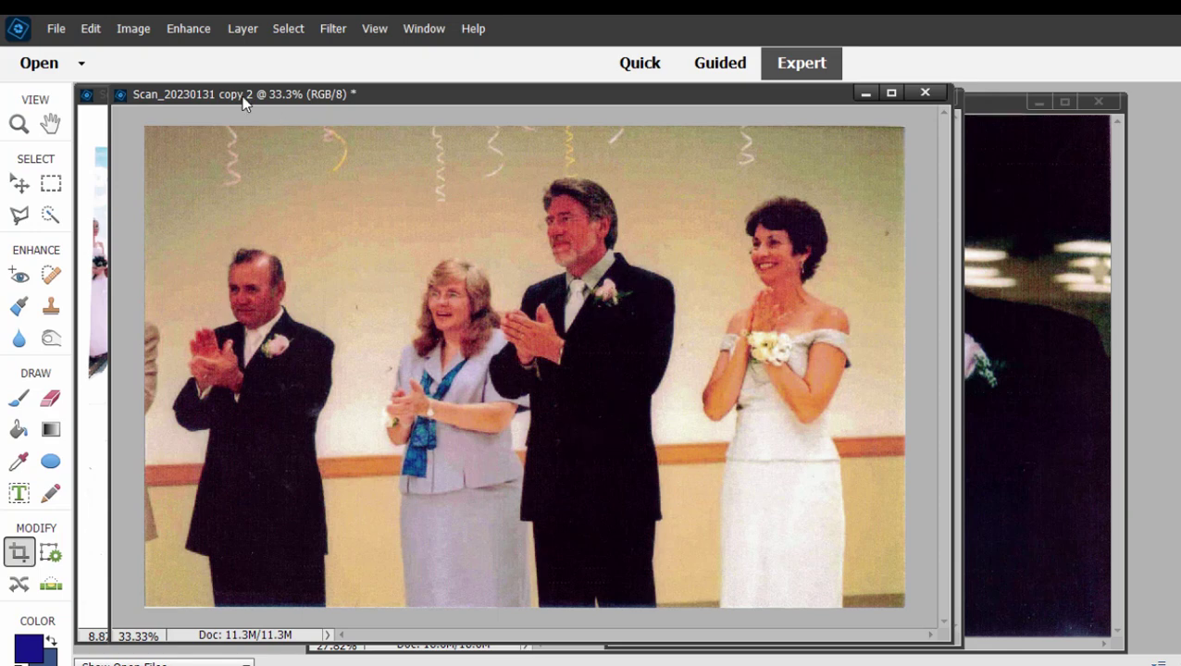
click(200, 34)
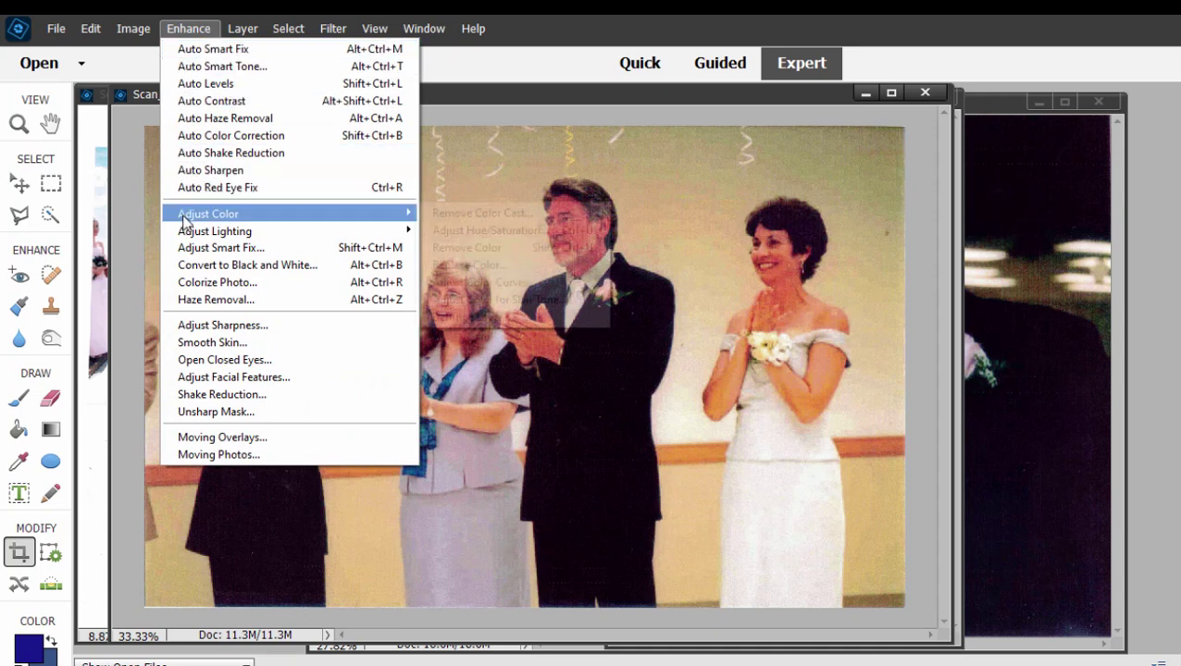
mouse_move(182, 233)
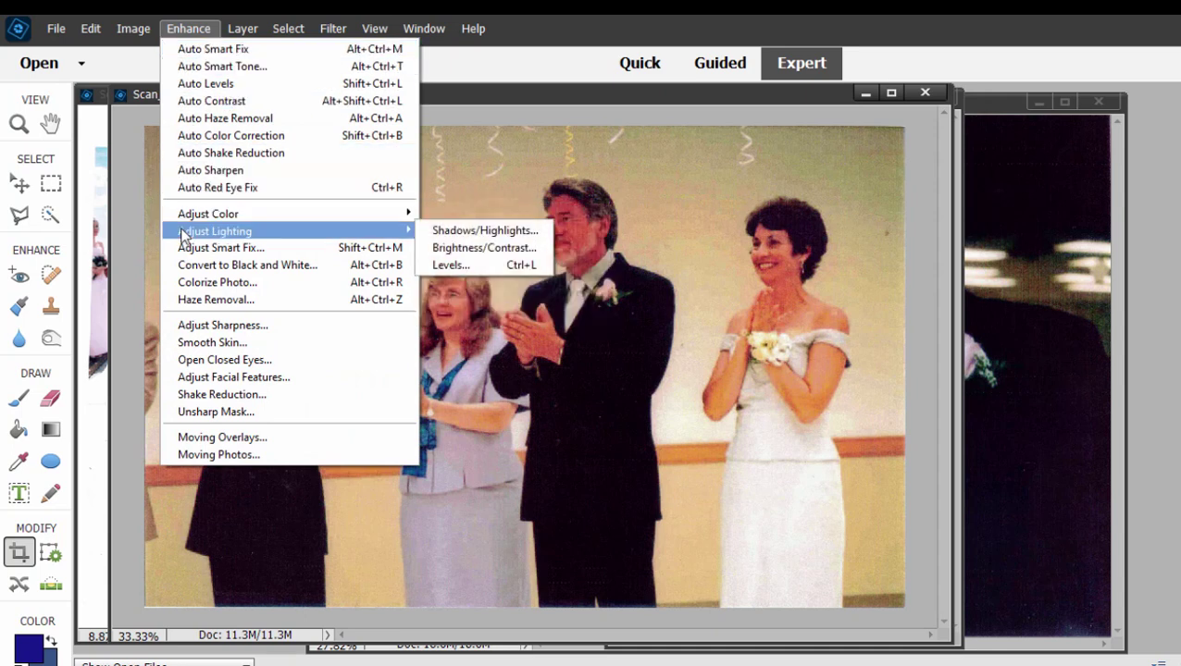
click(469, 239)
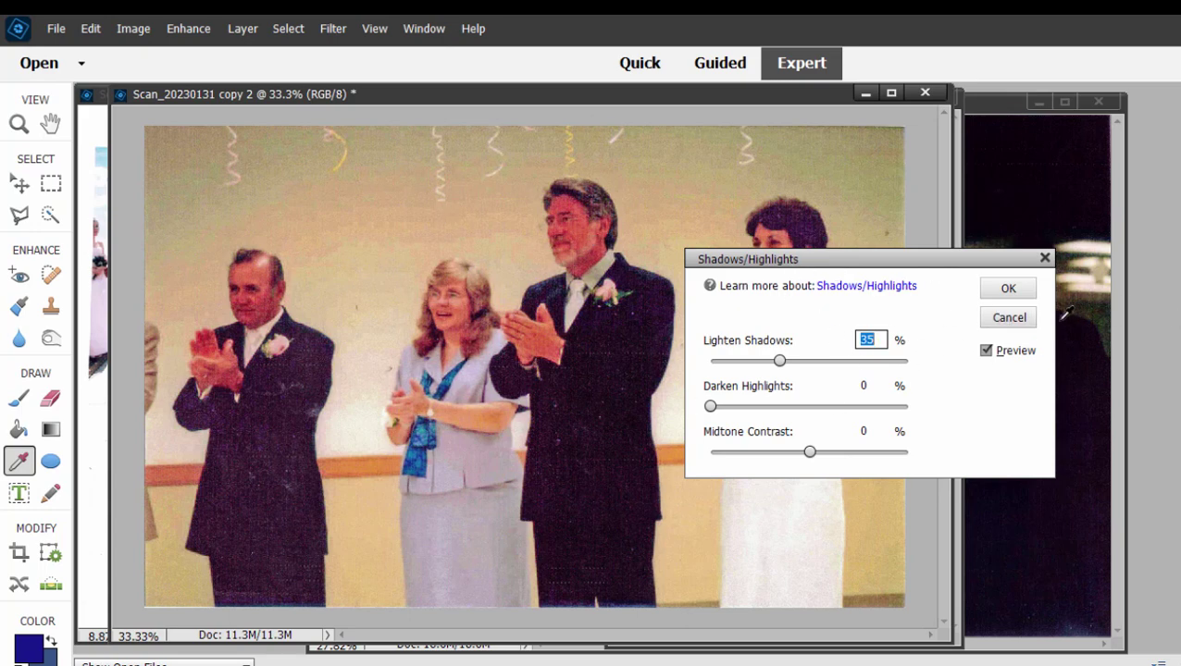
click(1011, 322)
key(c)
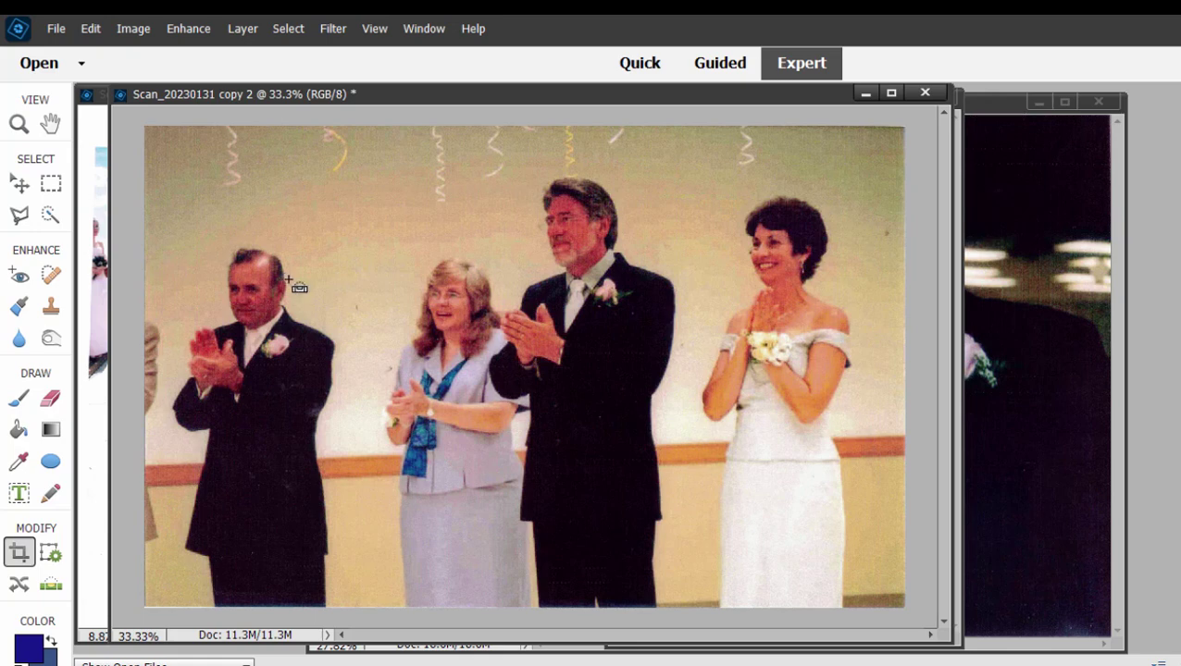
key(ctrl+equal)
key(ctrl+equal)
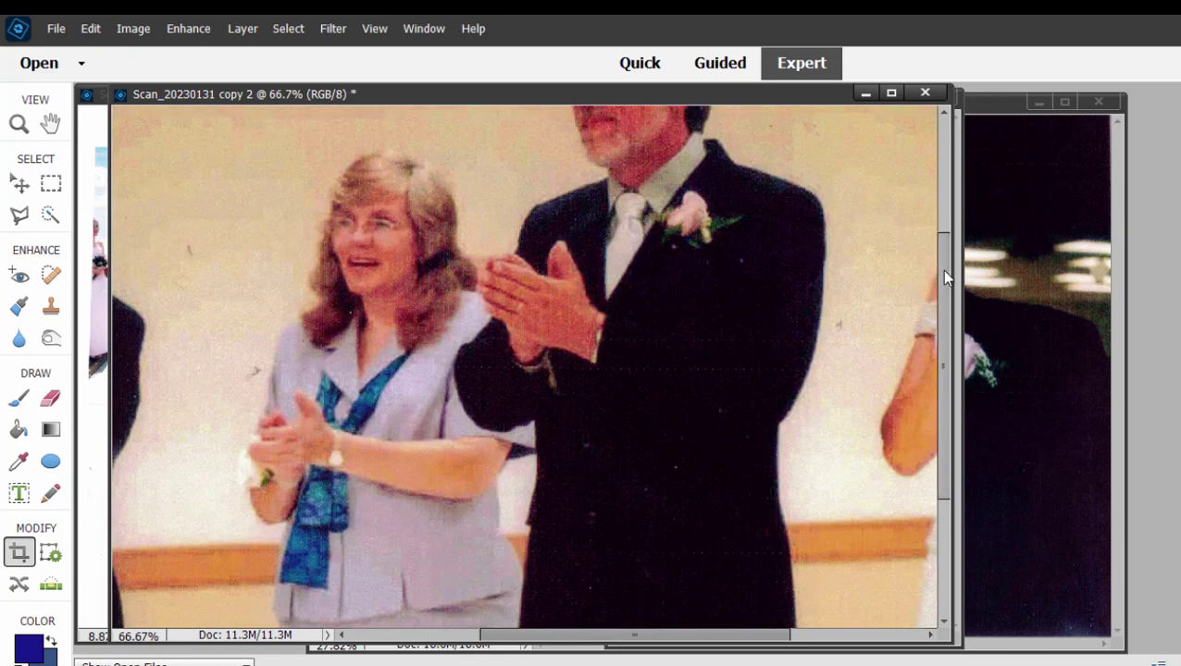
drag(943, 277, 941, 151)
click(175, 29)
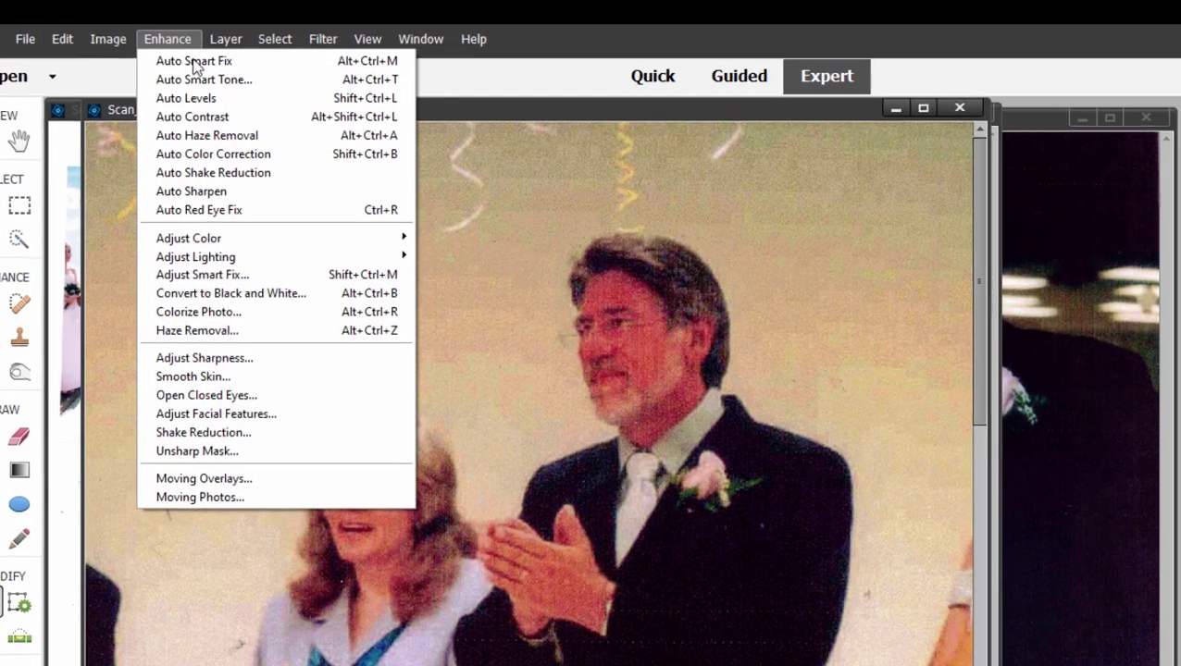
mouse_move(195, 239)
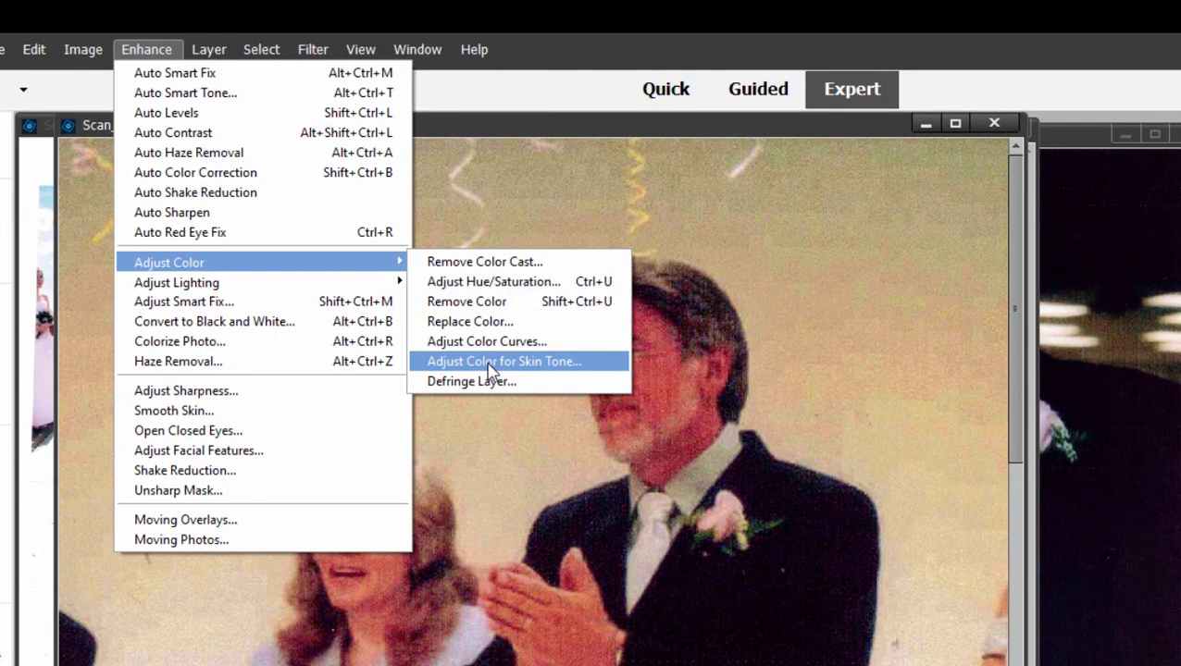
click(490, 362)
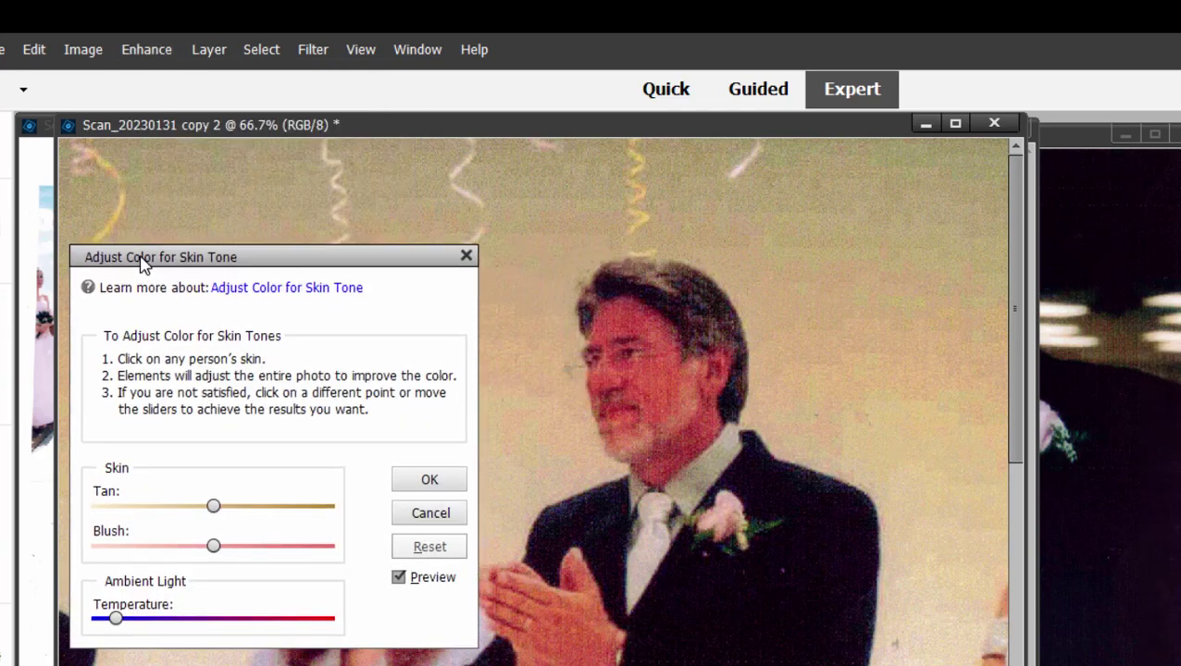
click(661, 371)
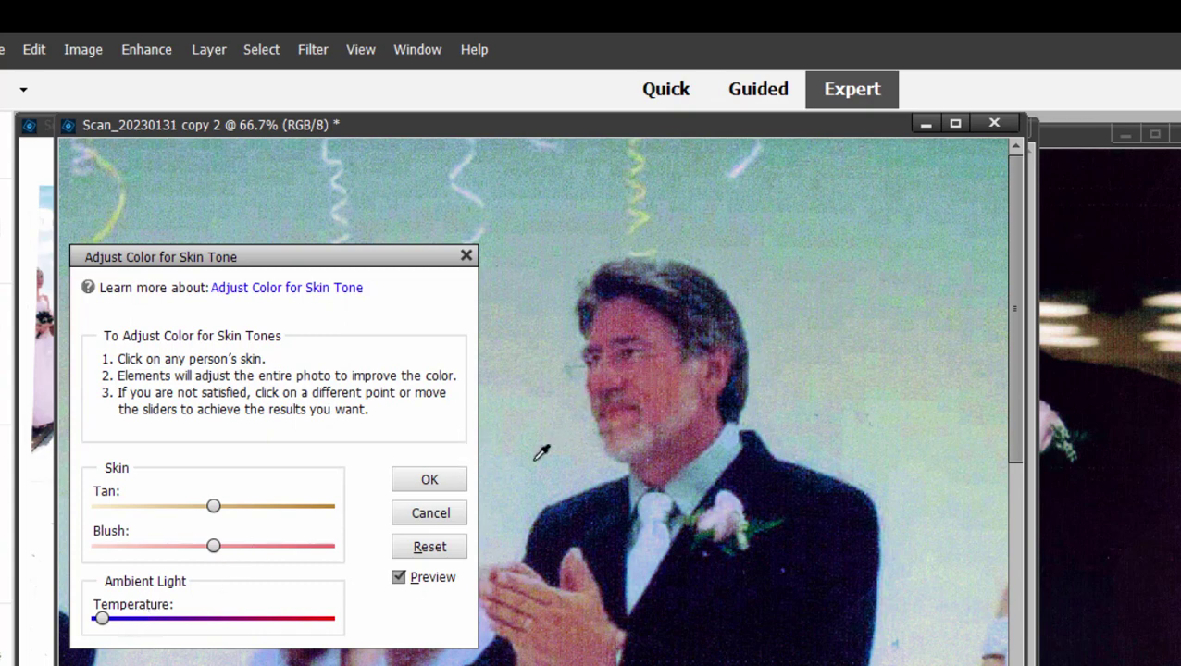
click(398, 581)
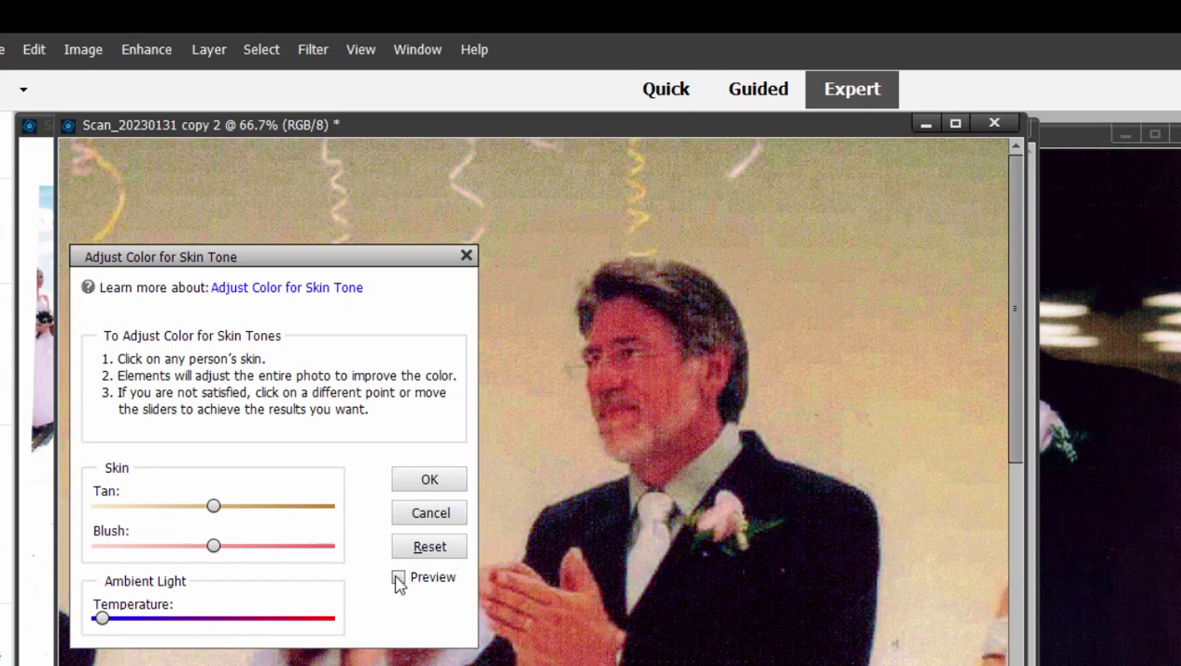
click(398, 581)
click(421, 541)
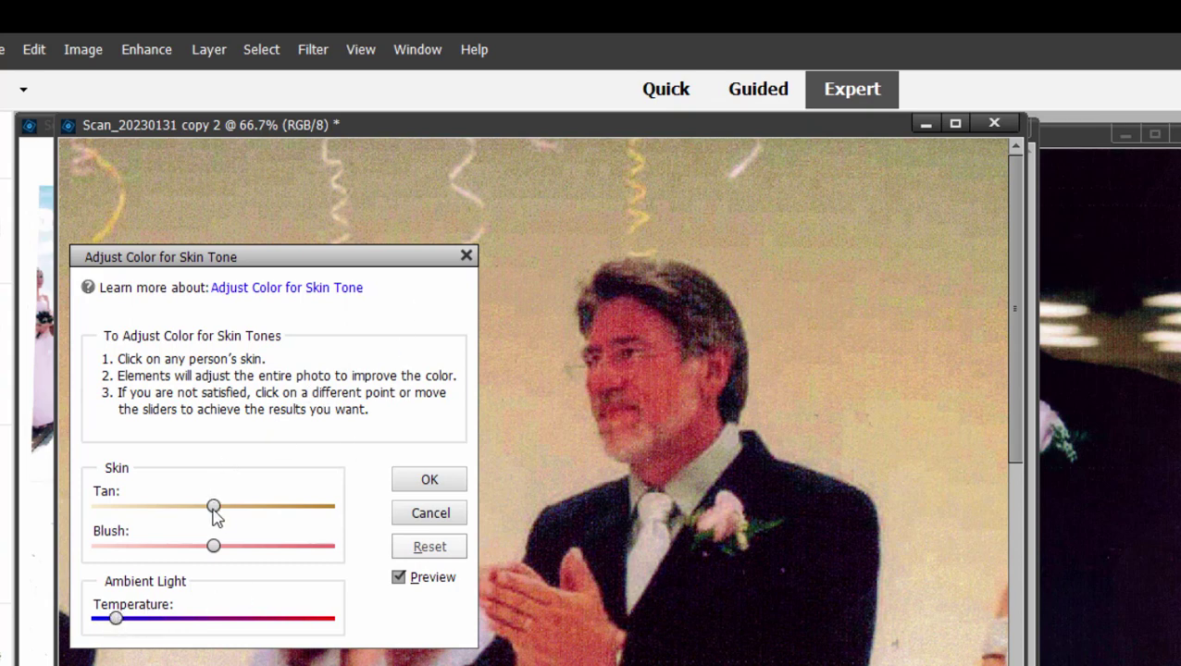
click(649, 359)
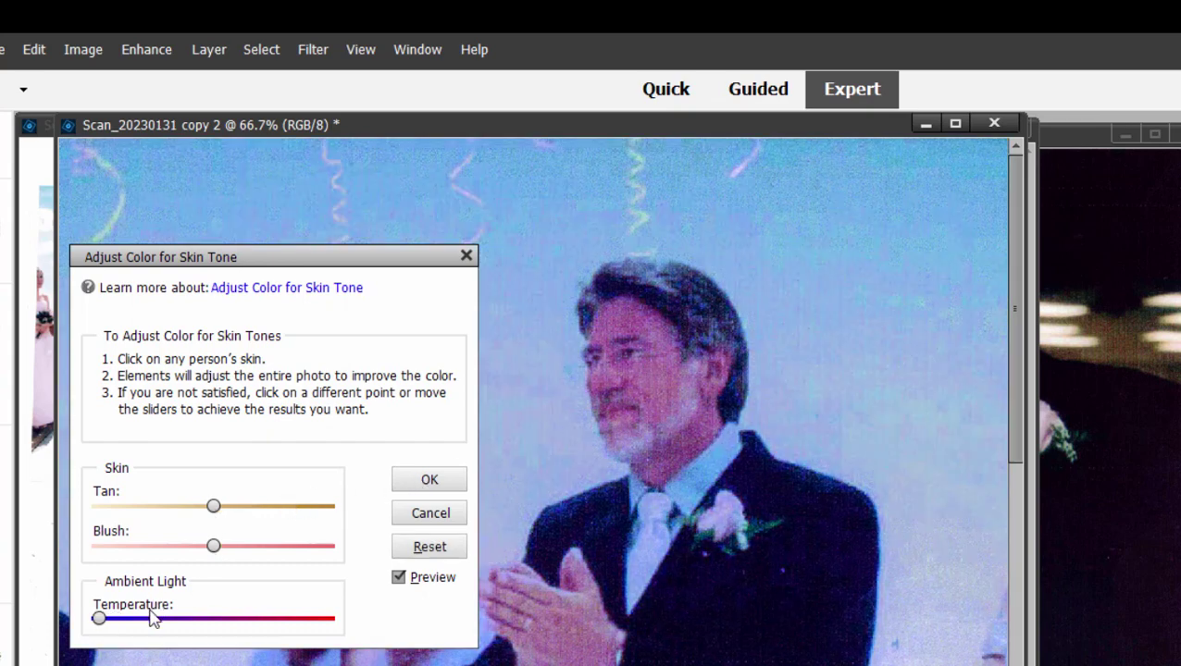
drag(98, 620, 191, 620)
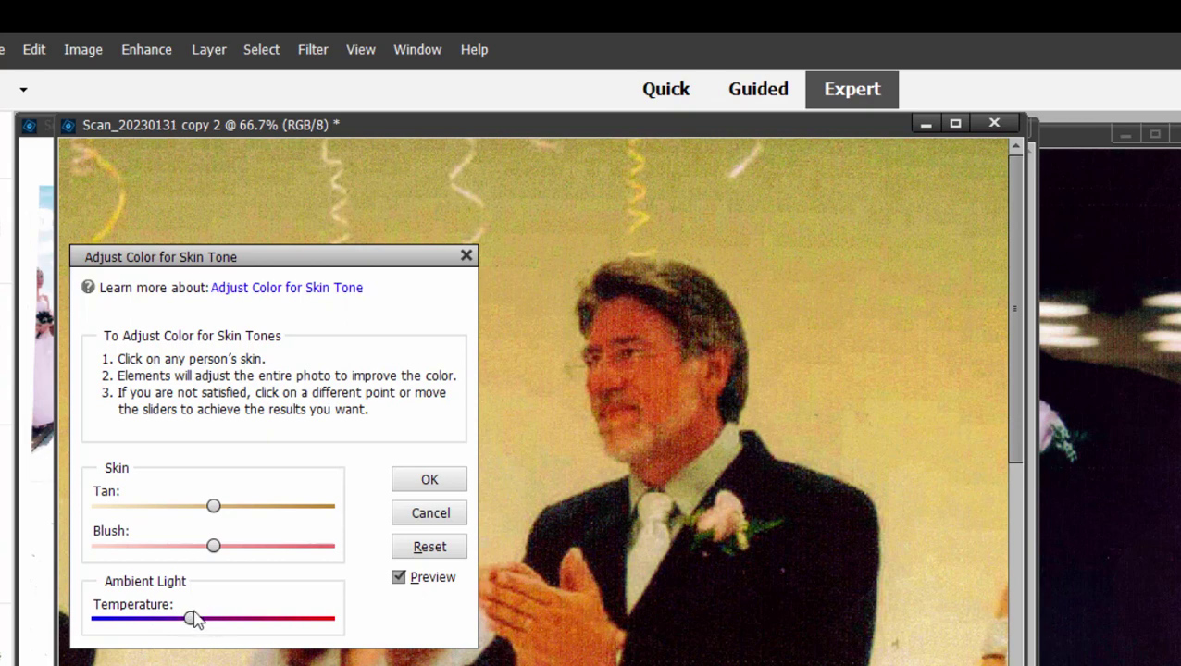
click(428, 517)
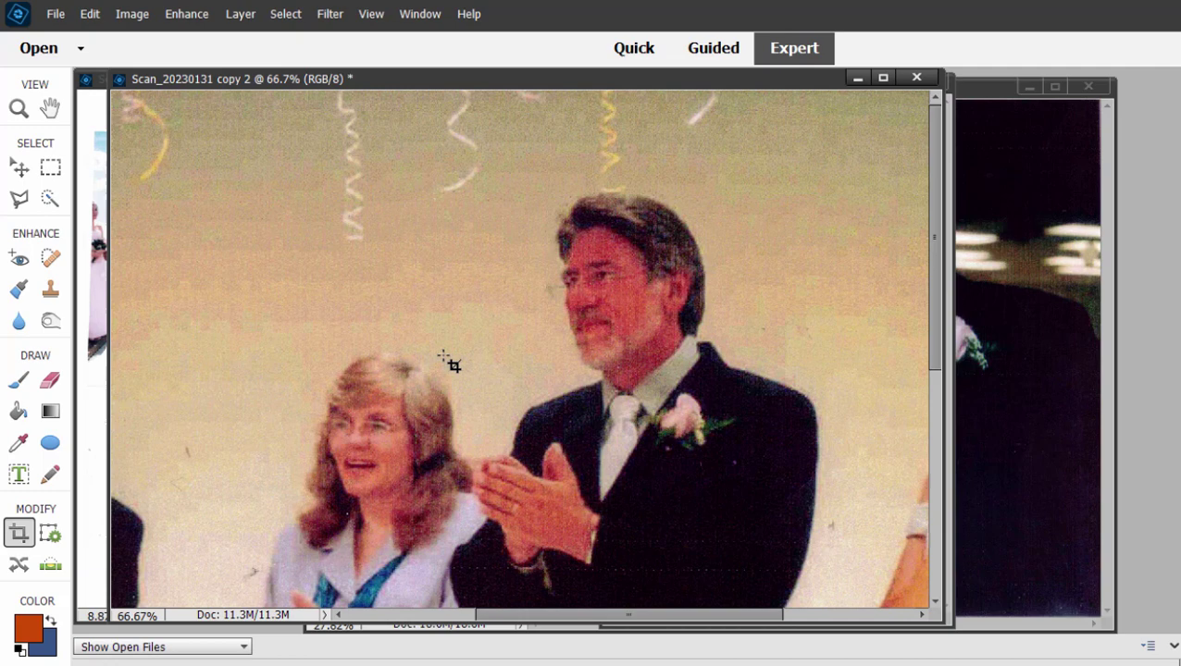
click(204, 14)
mouse_move(250, 201)
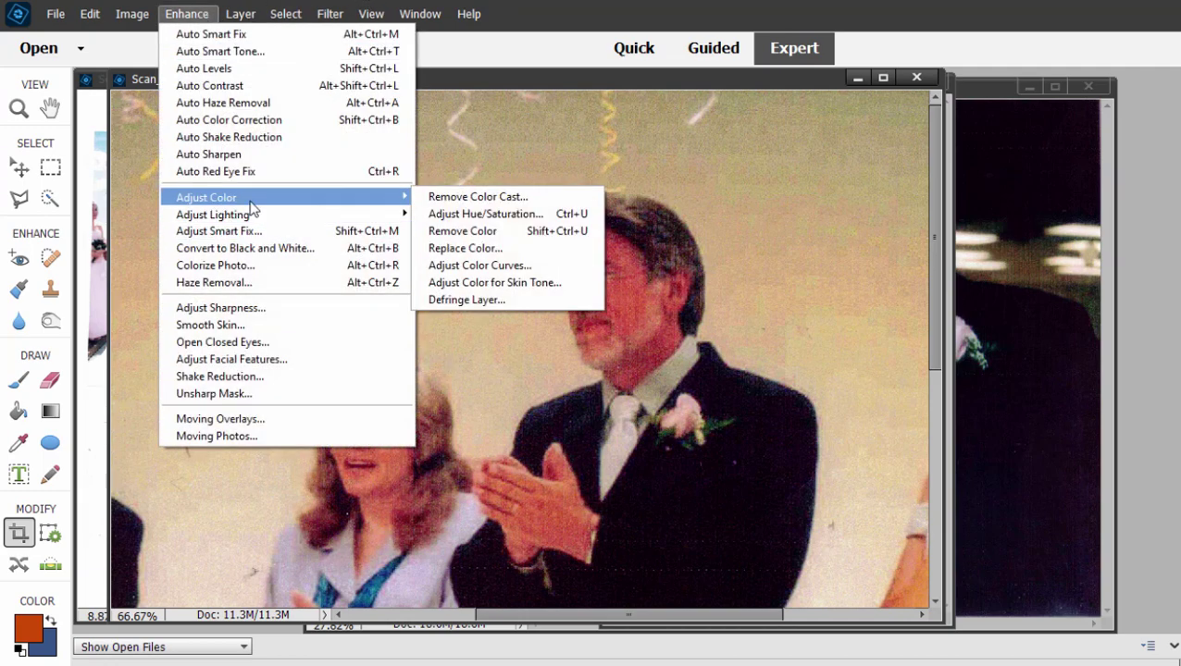
click(715, 78)
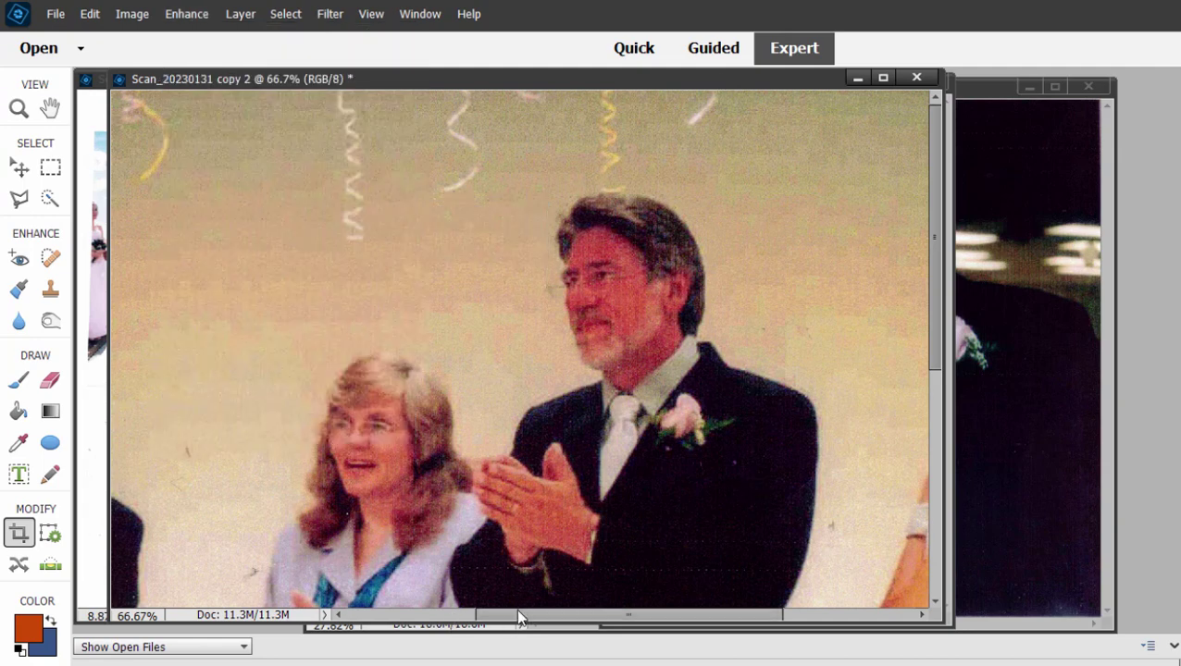
drag(522, 618, 668, 637)
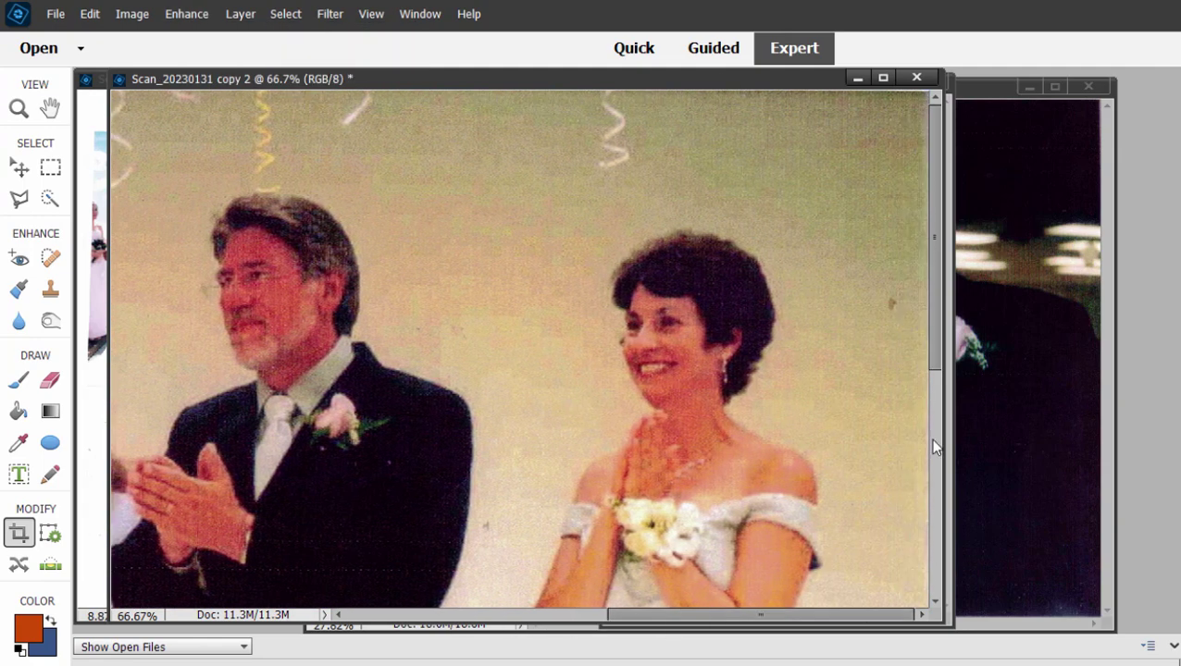
drag(936, 377, 932, 430)
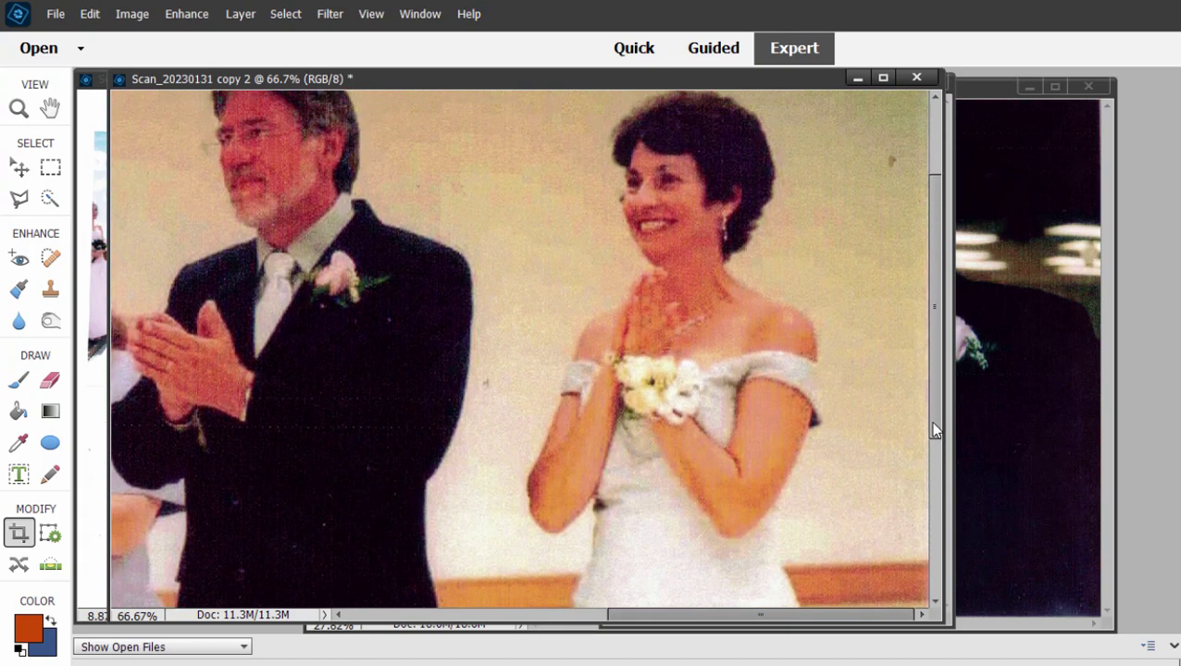
Step: In Levels, sample the bride's dress as white point and the dark suit as black point
click(177, 14)
mouse_move(227, 215)
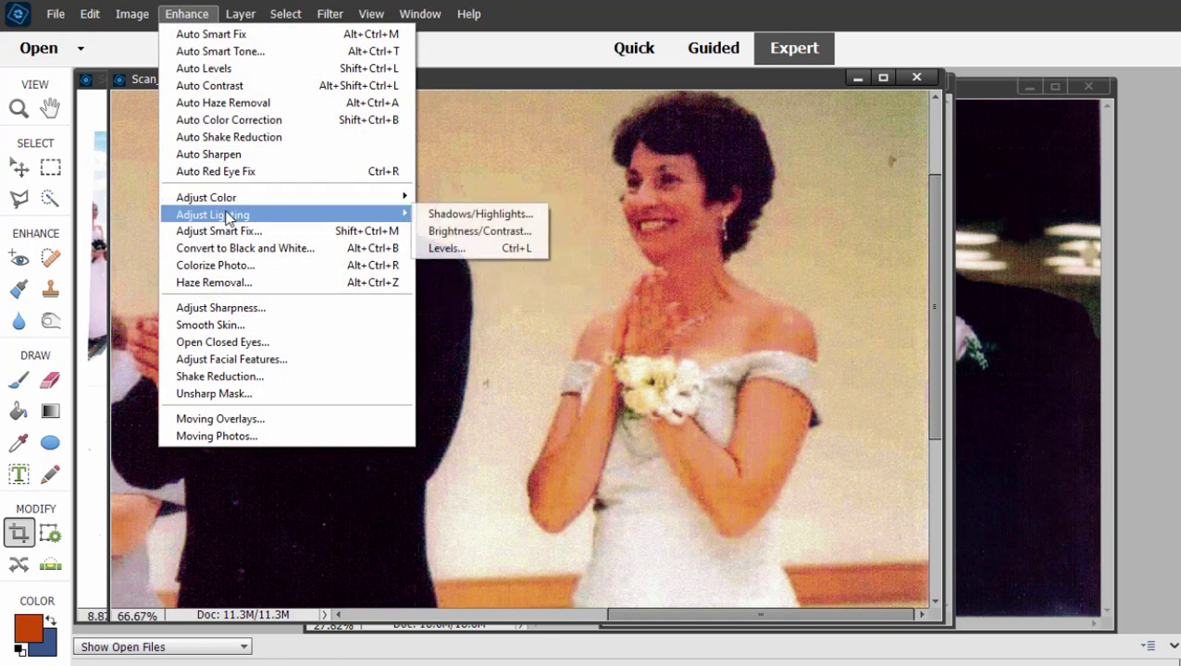
click(473, 244)
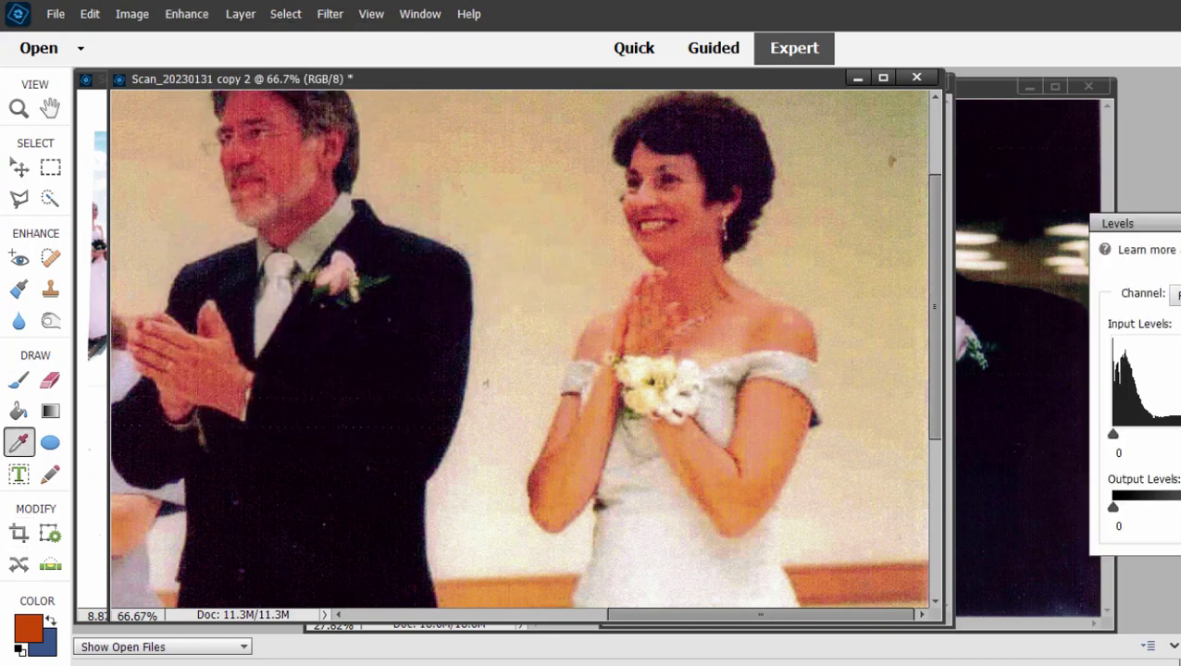
drag(1085, 223, 228, 203)
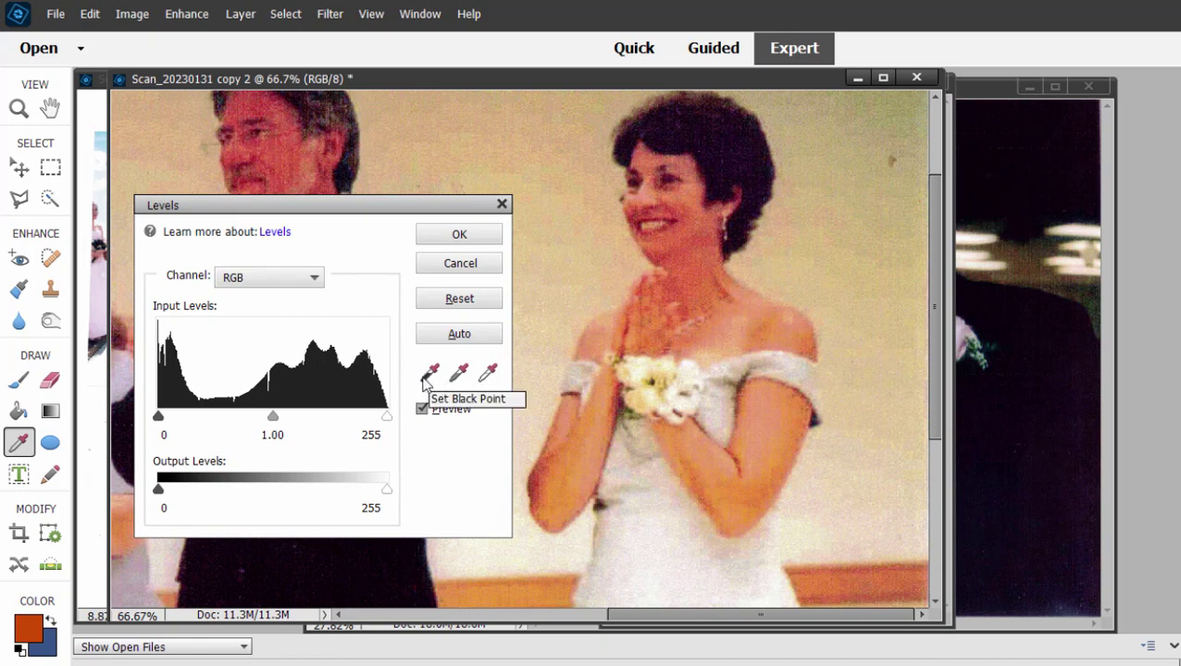
click(489, 375)
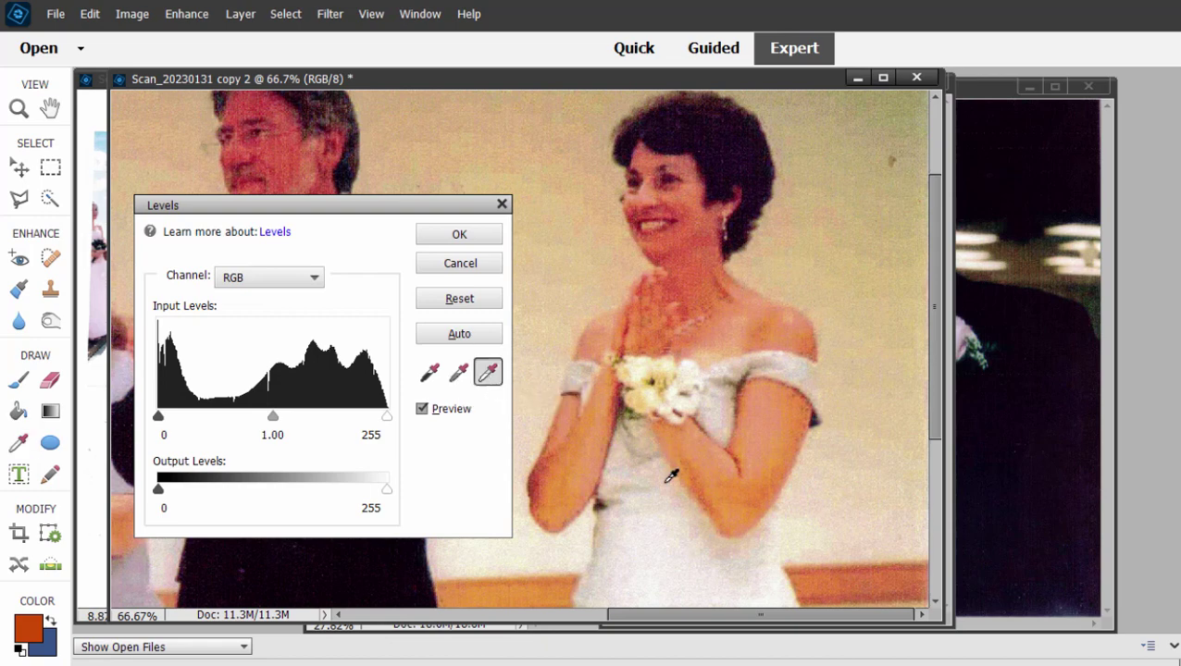
click(775, 571)
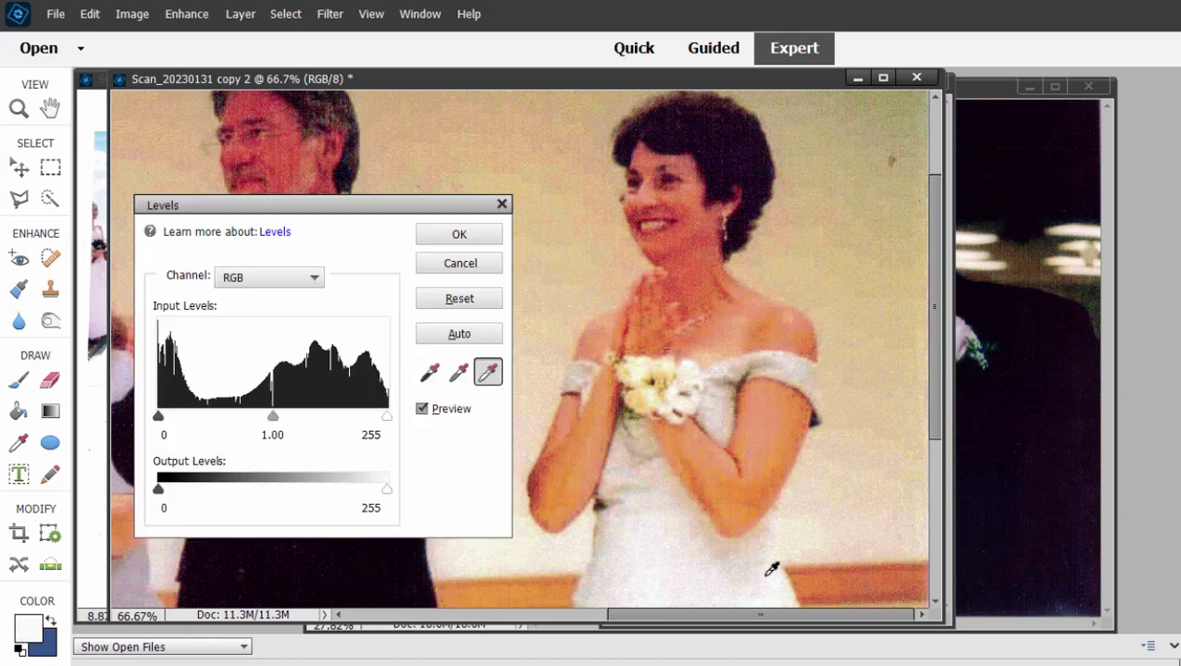
click(427, 374)
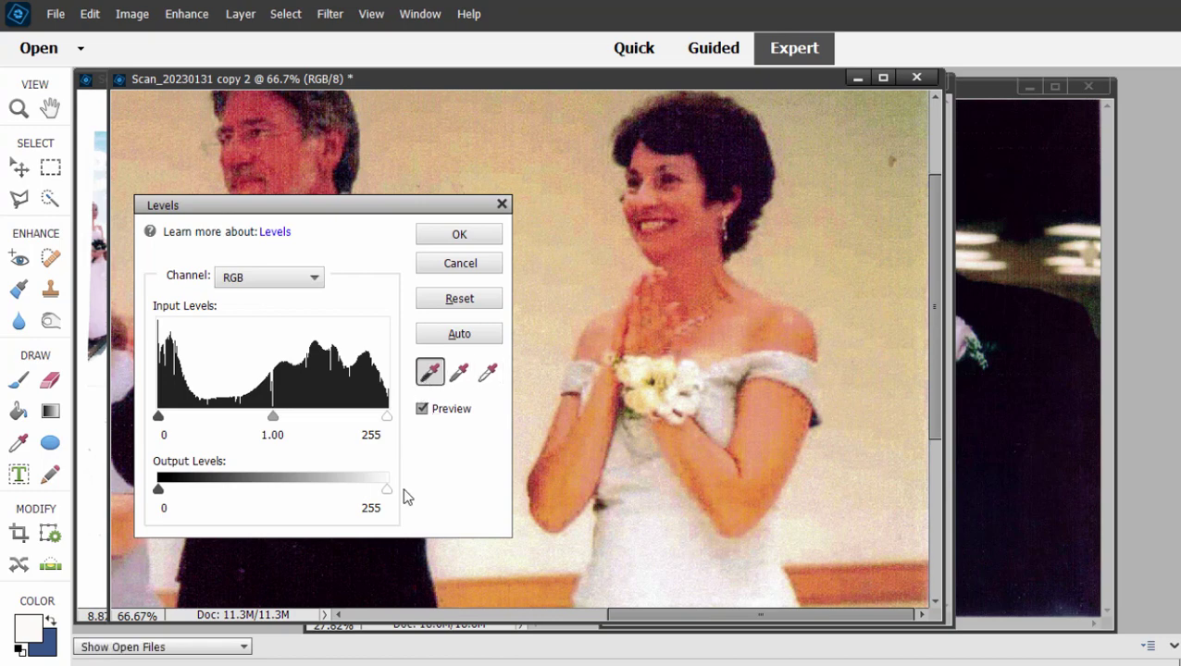
click(378, 560)
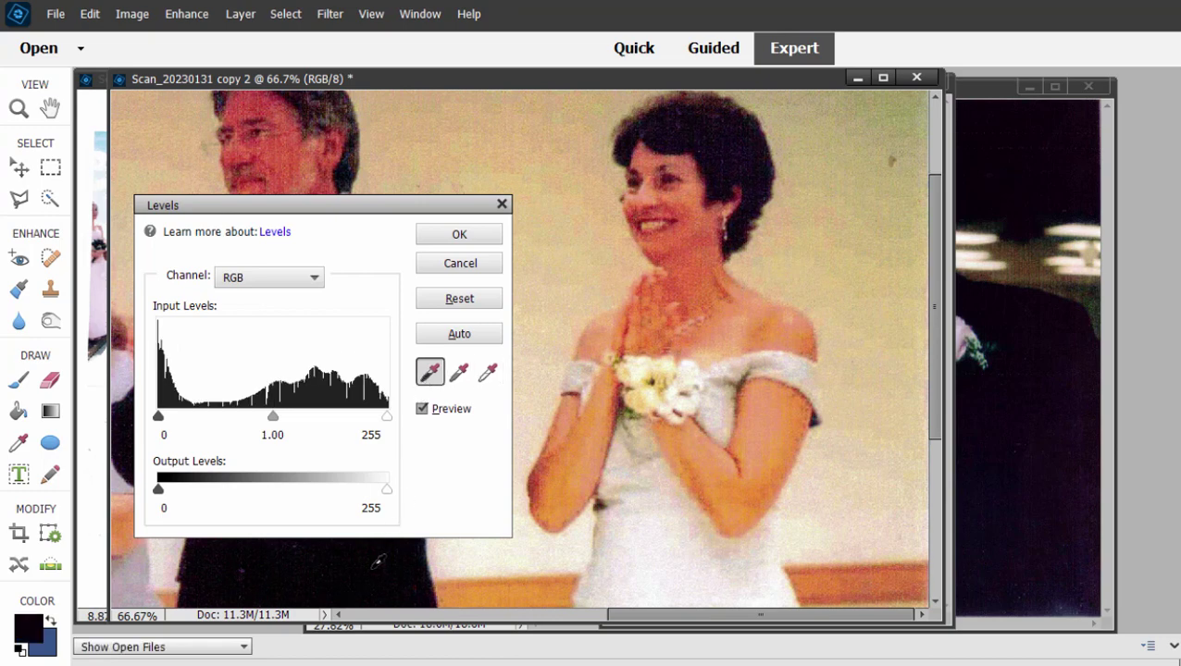
click(433, 237)
key(c)
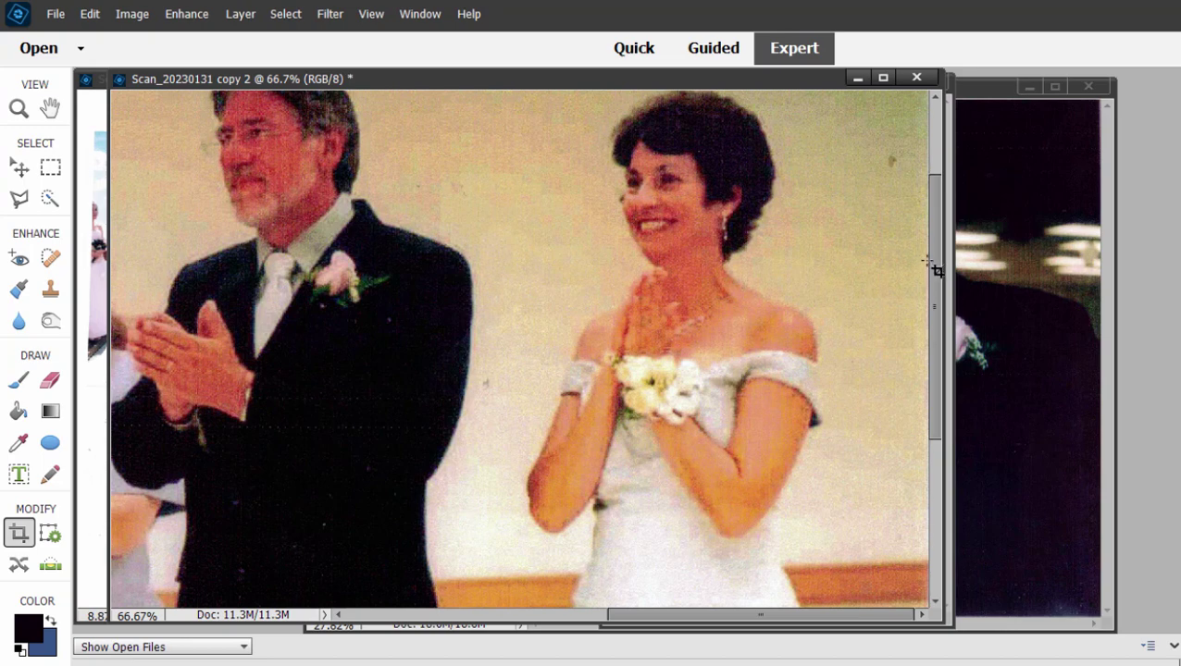
Step: Fit the whole Levels-corrected wedding photo on screen with Ctrl+0
scroll(936, 212, up, 2)
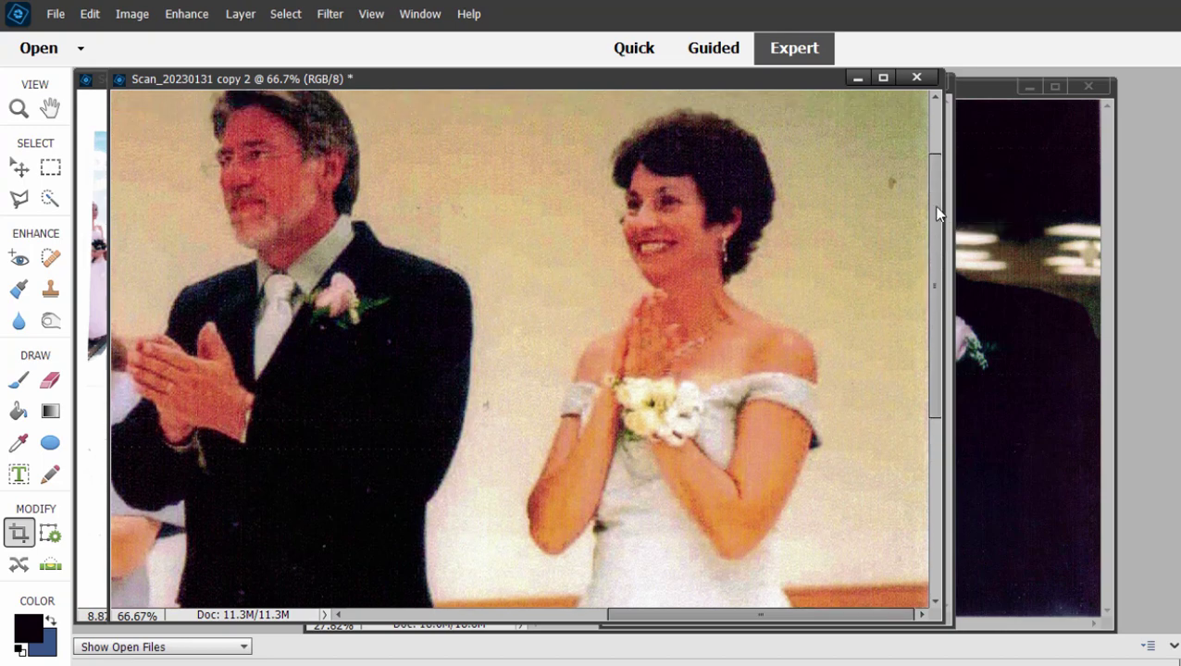
scroll(937, 212, up, 4)
scroll(940, 163, down, 5)
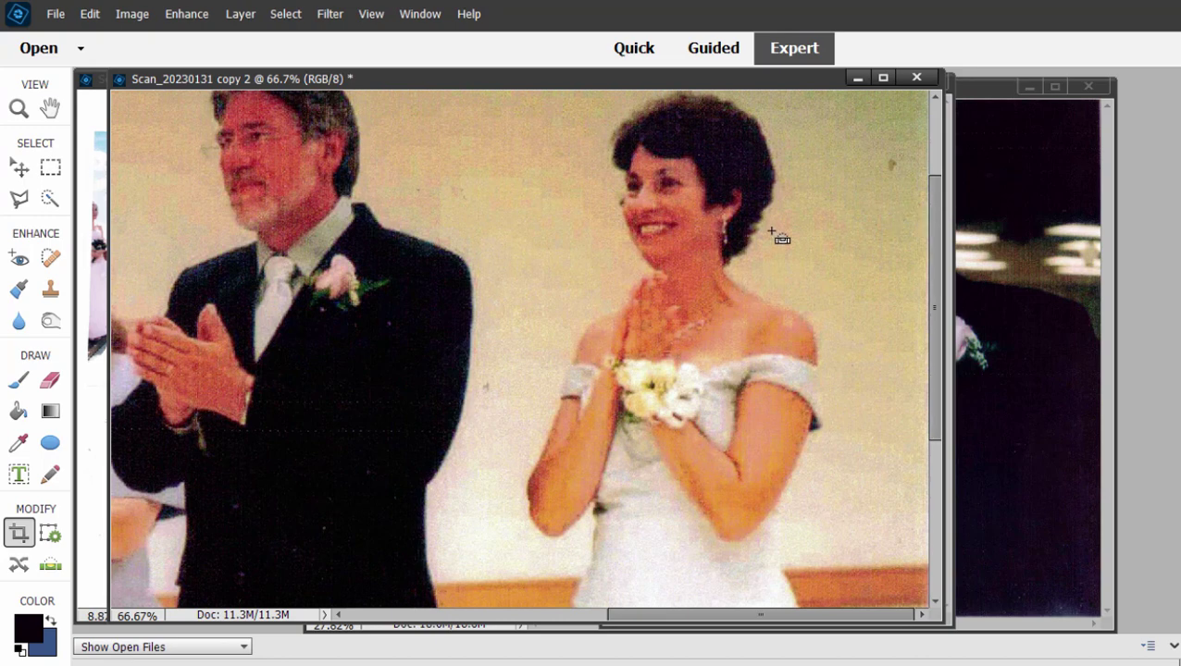
key(ctrl+0)
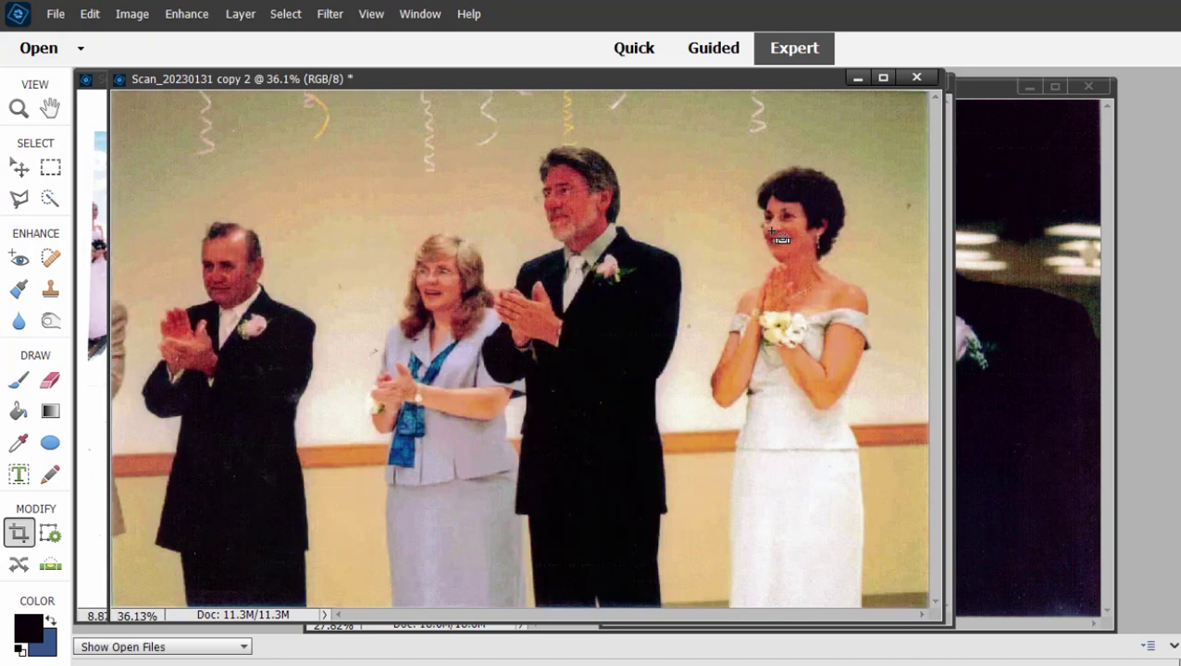